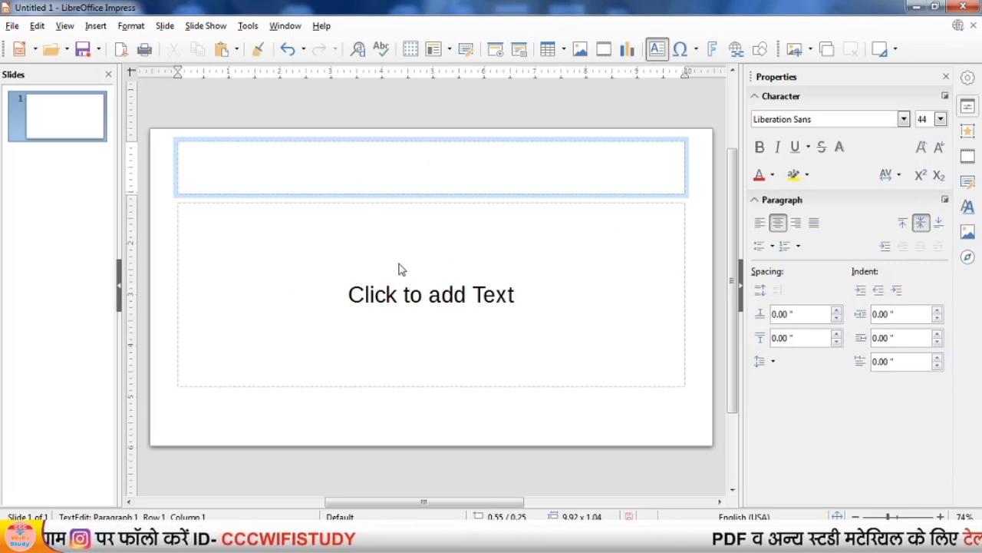
Select the title placeholder and then the content placeholder to examine their properties.
{"action": "left_click", "coordinate": [419, 202]}
{"action": "left_click", "coordinate": [397, 182]}
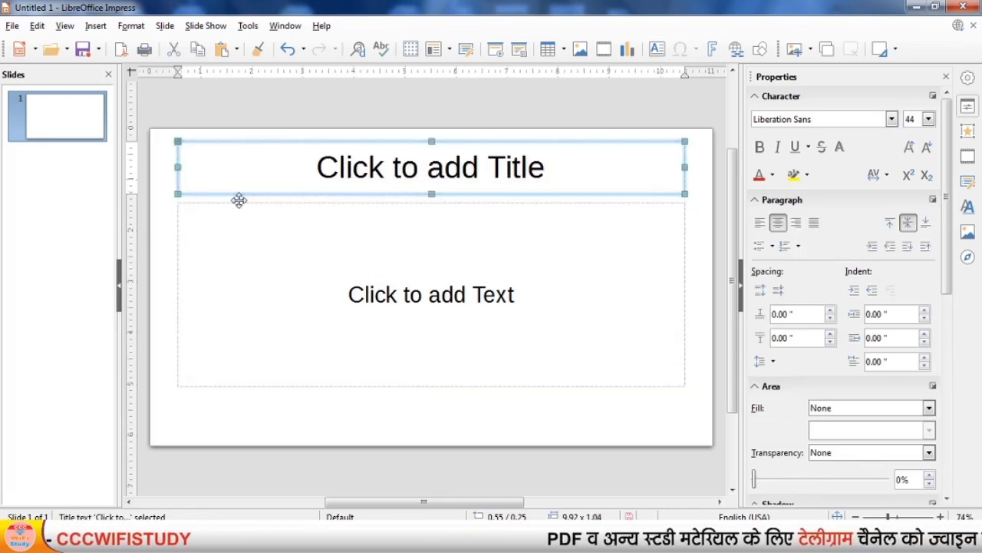
{"action": "left_click", "coordinate": [195, 194]}
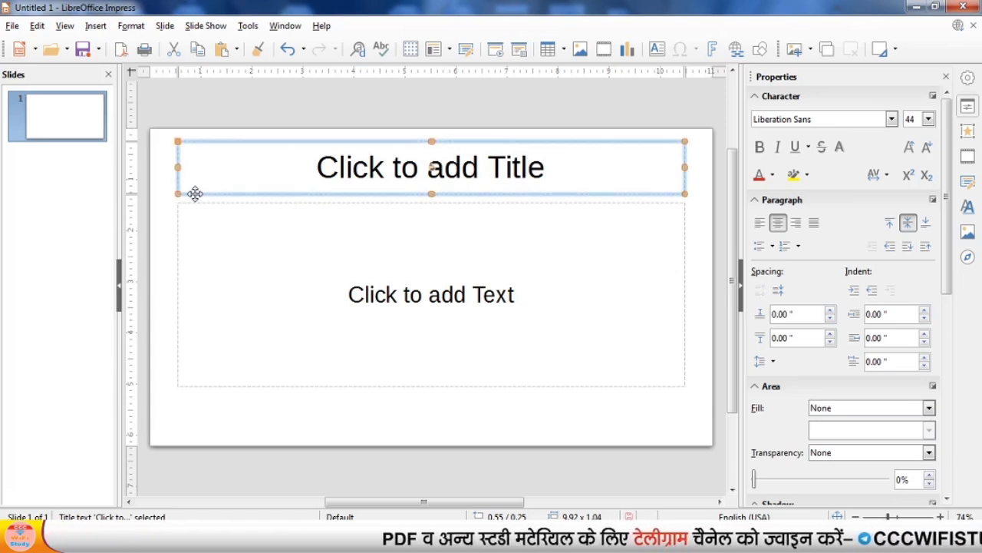
{"action": "left_click", "coordinate": [287, 281]}
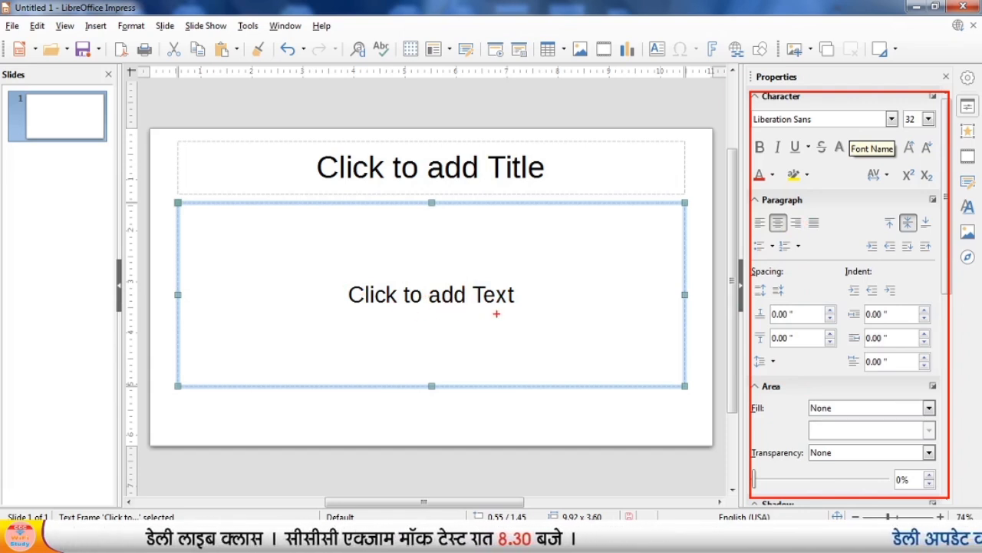
{"action": "left_click_drag", "start_coordinate": [335, 279], "coordinate": [571, 334]}
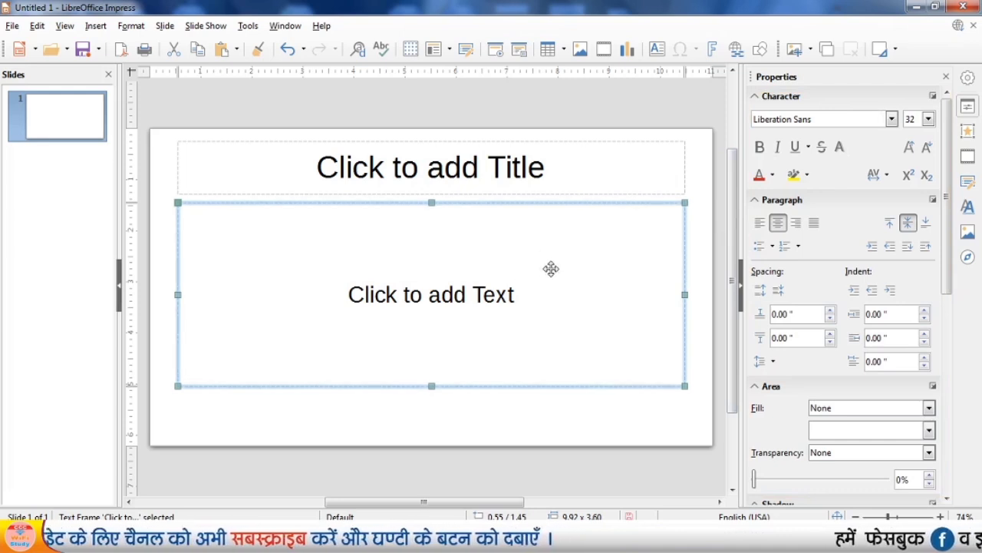
Apply the Title and 2 Content layout to the slide.
{"action": "left_click", "coordinate": [495, 423]}
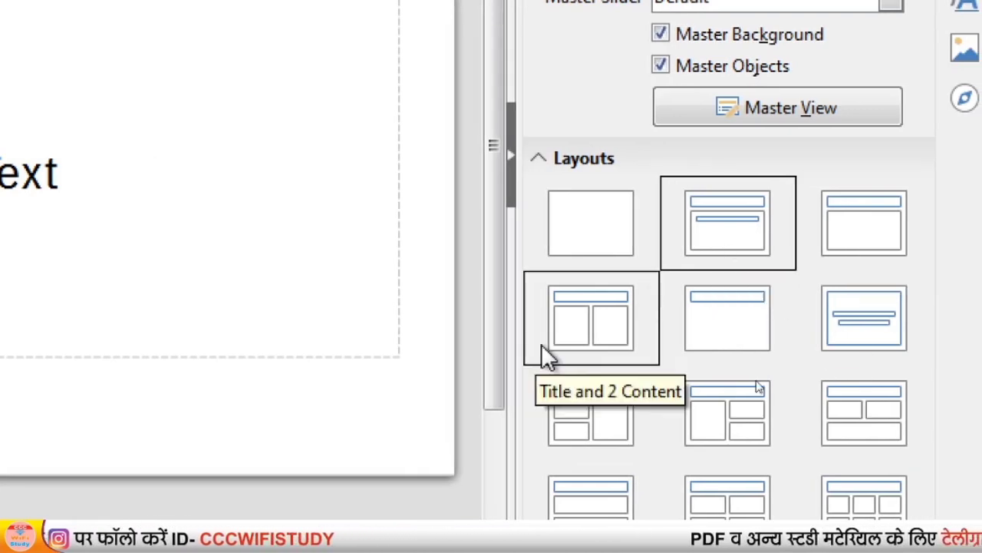
{"action": "left_click", "coordinate": [575, 323]}
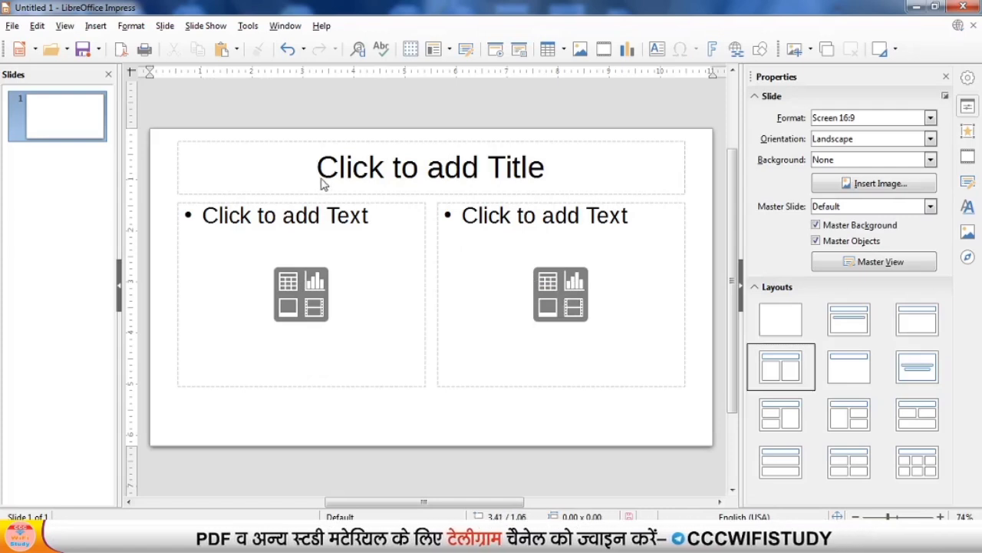
Apply the blank layout to the slide, removing the title and content placeholders.
{"action": "left_click", "coordinate": [324, 183]}
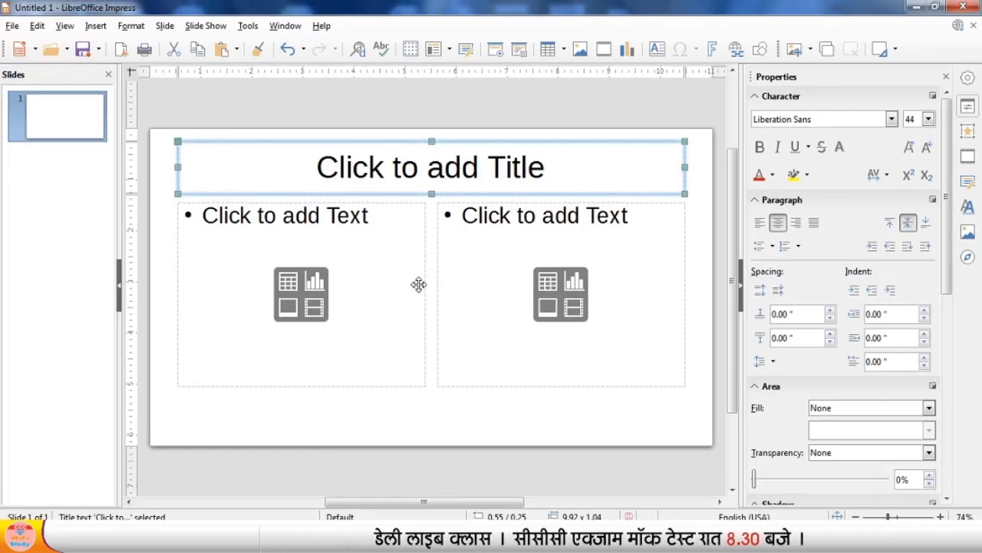
{"action": "left_click", "coordinate": [517, 421]}
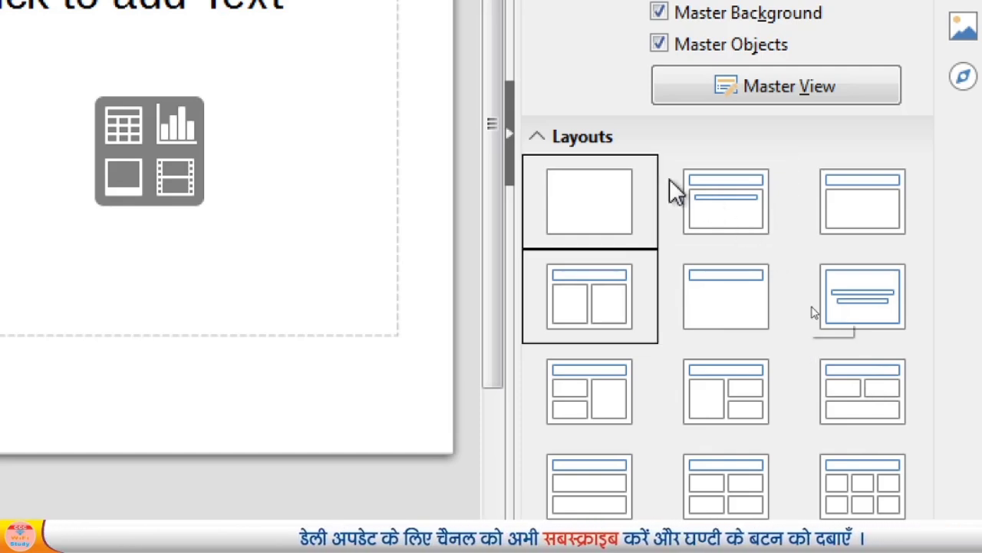
{"action": "left_click", "coordinate": [602, 188]}
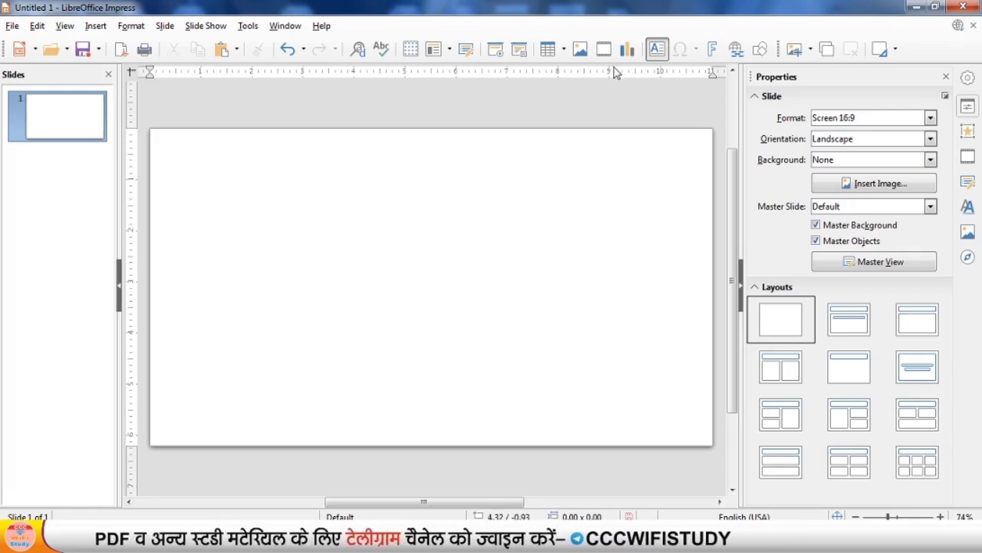
Insert a text box near the slide's upper-left corner containing the text "Welcome".
{"action": "left_click", "coordinate": [658, 55]}
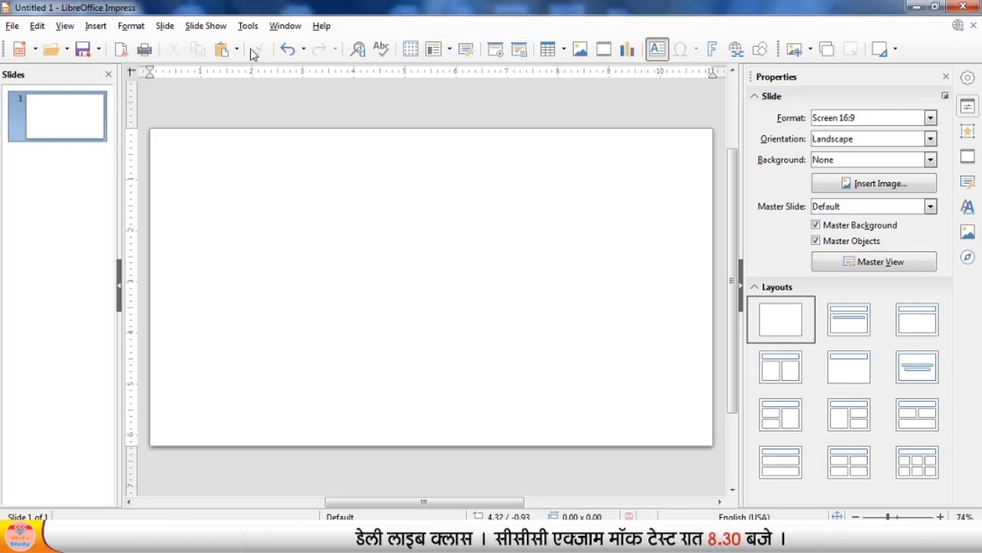
{"action": "left_click", "coordinate": [97, 28]}
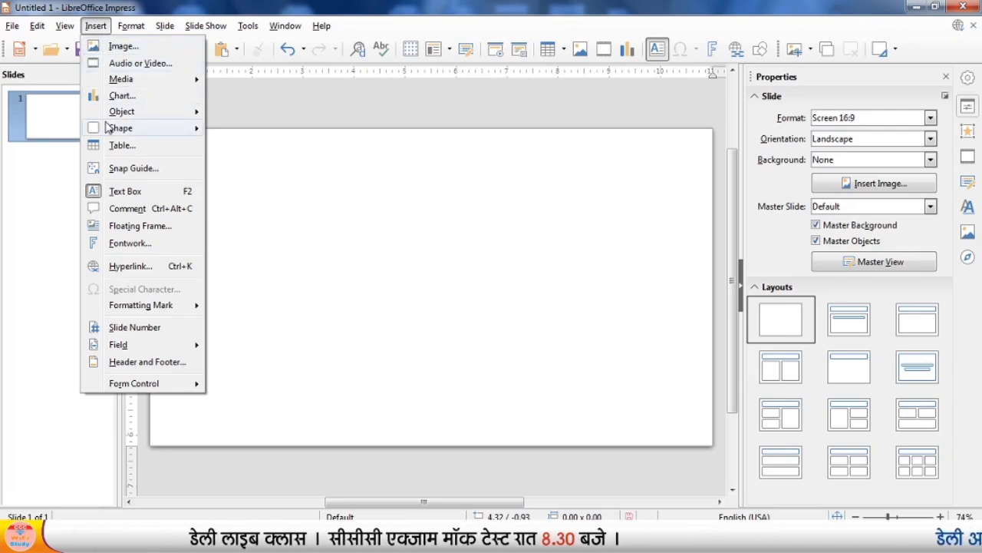
{"action": "mouse_move", "coordinate": [106, 128]}
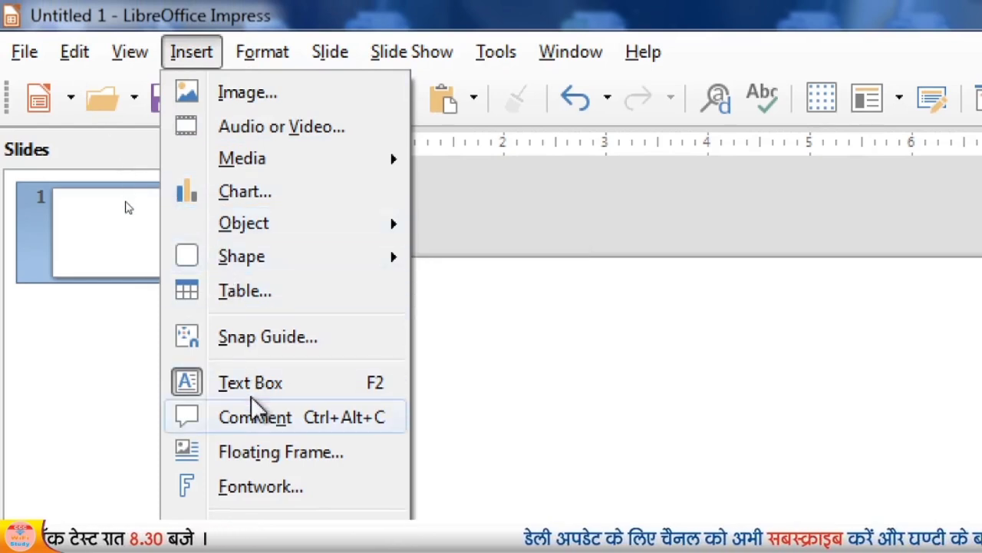
{"action": "left_click", "coordinate": [340, 394]}
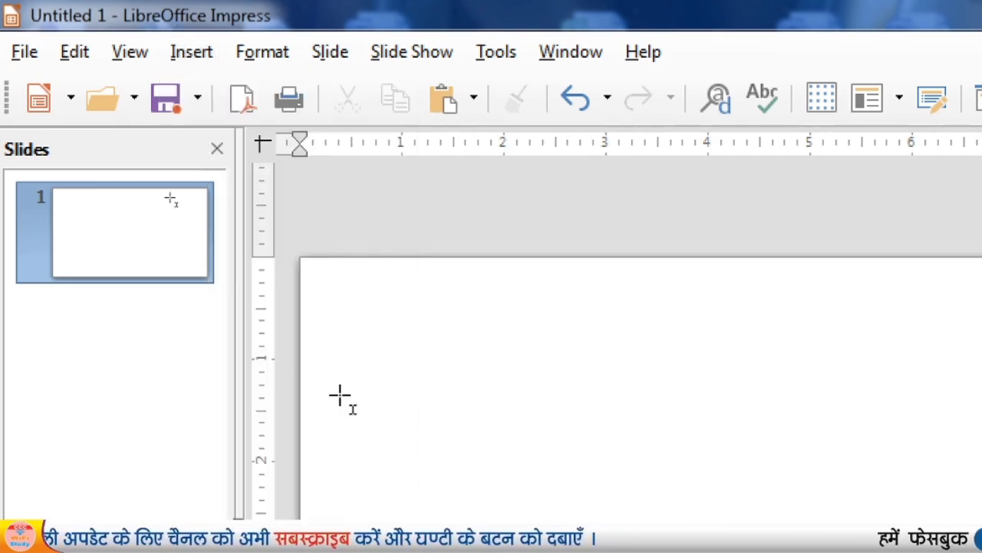
{"action": "left_click", "coordinate": [361, 359]}
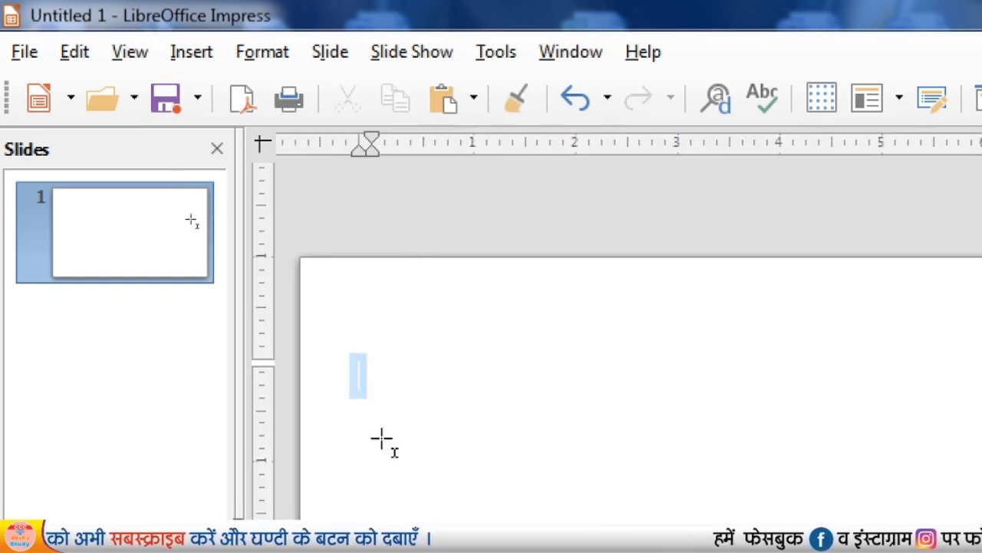
{"action": "type", "text": "W"}
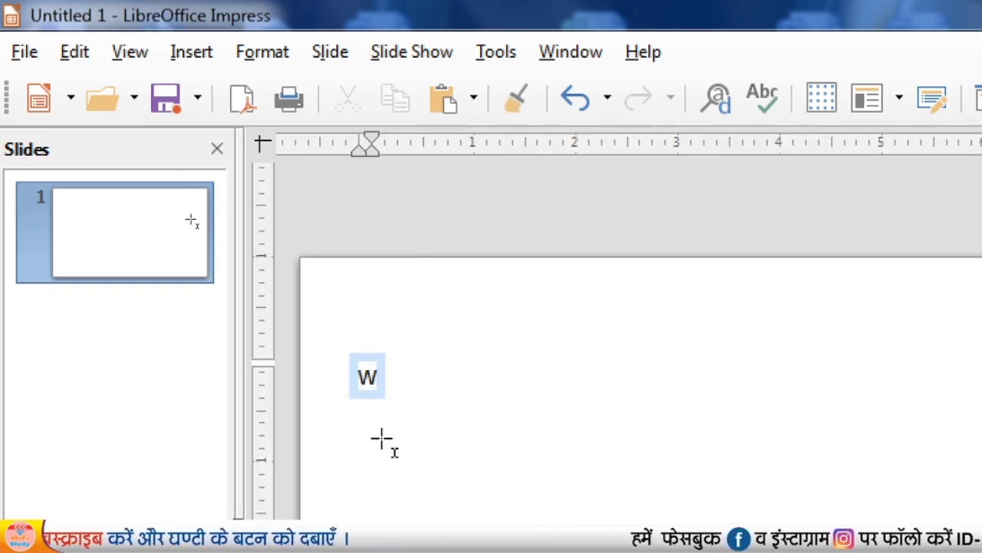
{"action": "type", "text": "ELCOME"}
{"action": "key", "text": "ctrl+a"}
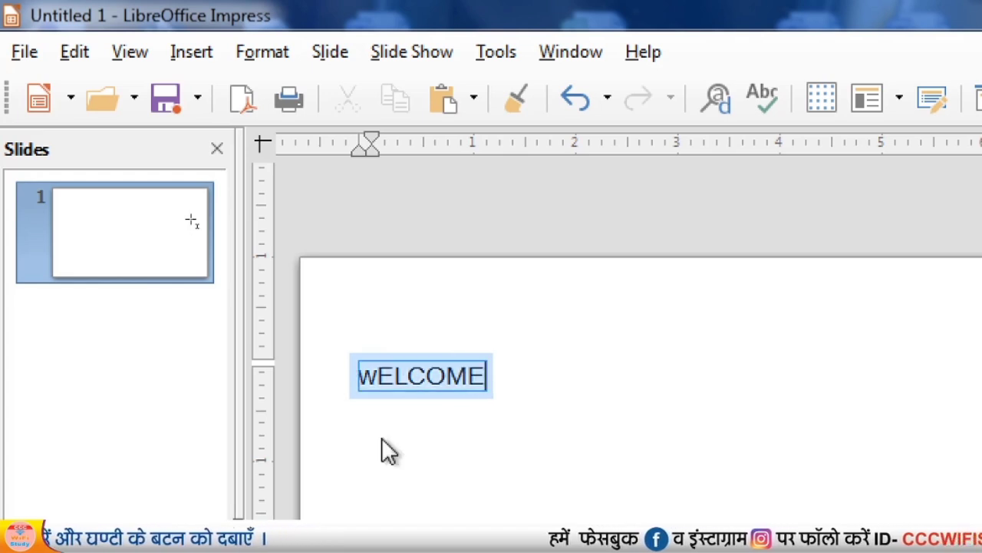
{"action": "type", "text": "Welcome"}
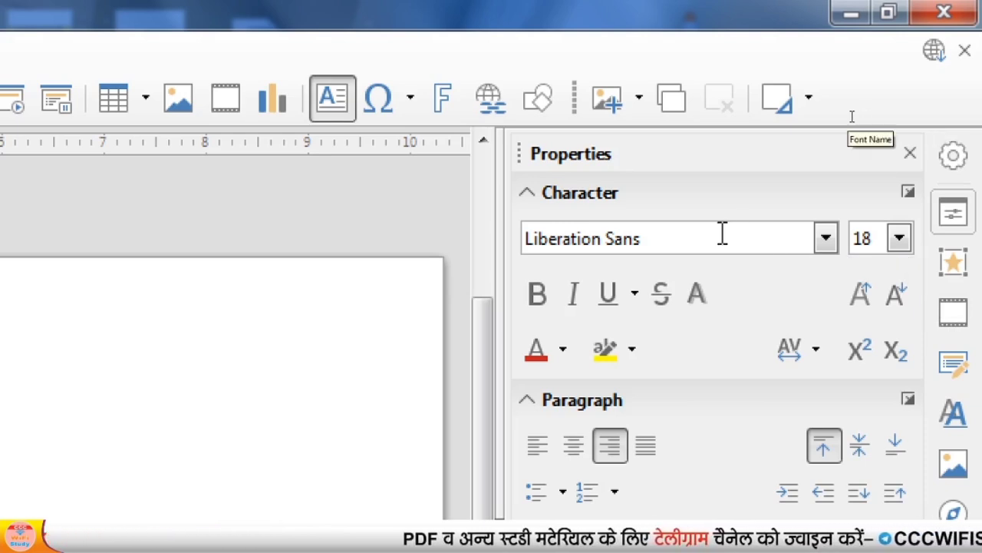
Examine the font name and the available font sizes for the Welcome text.
{"action": "left_click", "coordinate": [650, 238]}
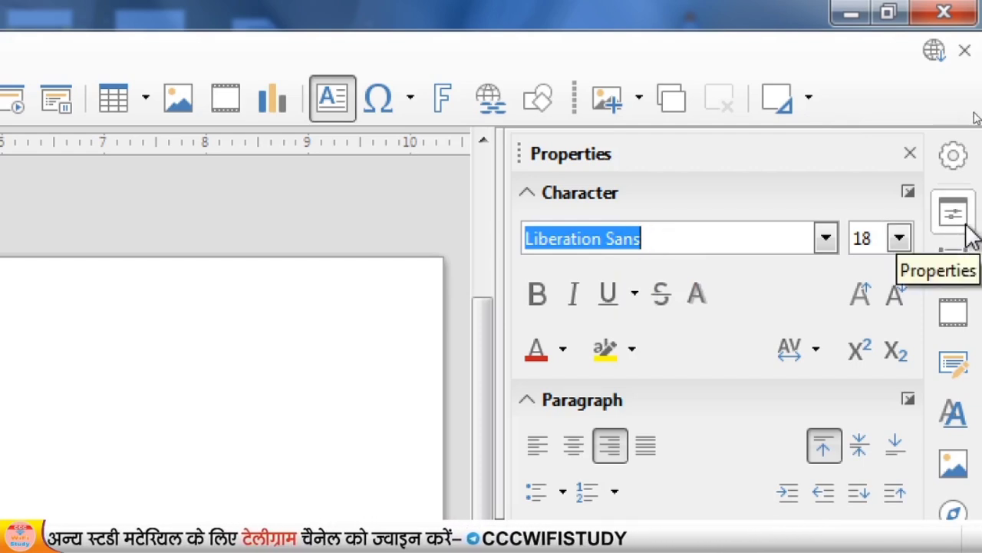
{"action": "left_click", "coordinate": [899, 237]}
{"action": "left_click_drag", "start_coordinate": [903, 369], "coordinate": [905, 322]}
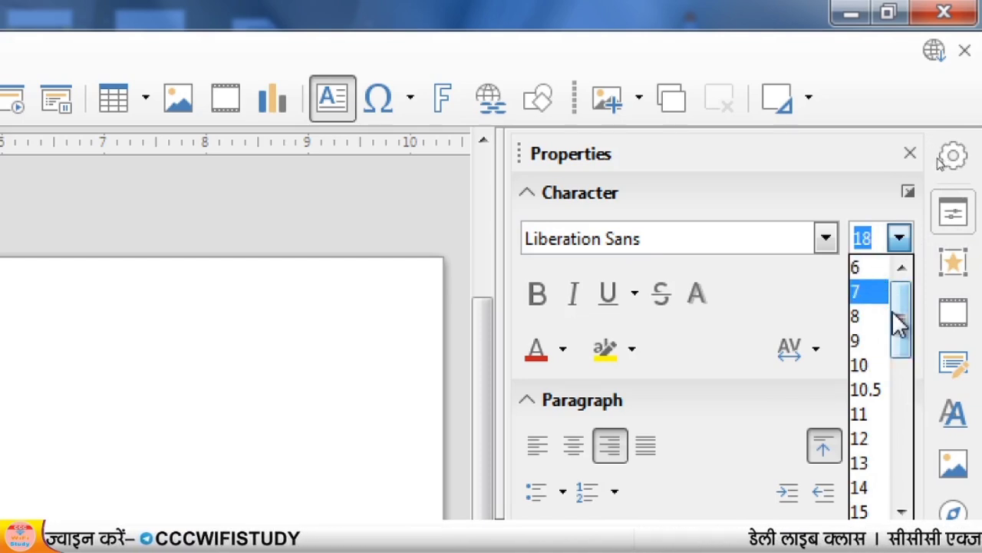
{"action": "left_click_drag", "start_coordinate": [906, 367], "coordinate": [905, 532]}
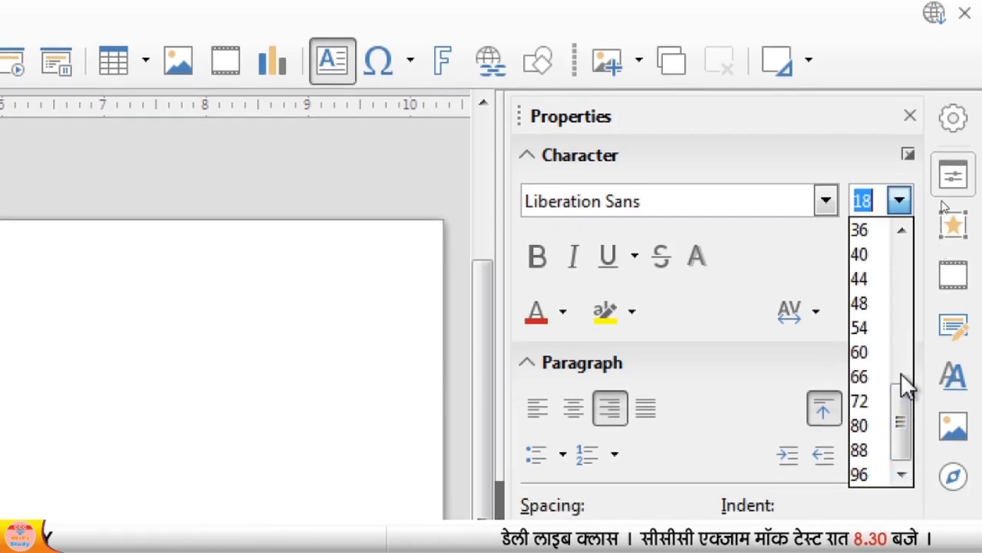
{"action": "left_click", "coordinate": [746, 205]}
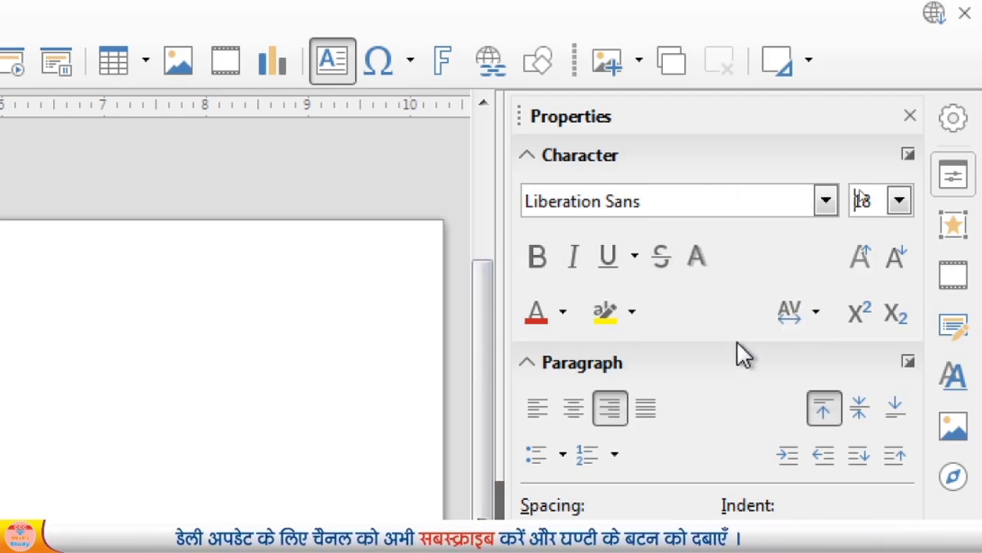
Set the character spacing of the Welcome text to Loose.
{"action": "left_click", "coordinate": [793, 325]}
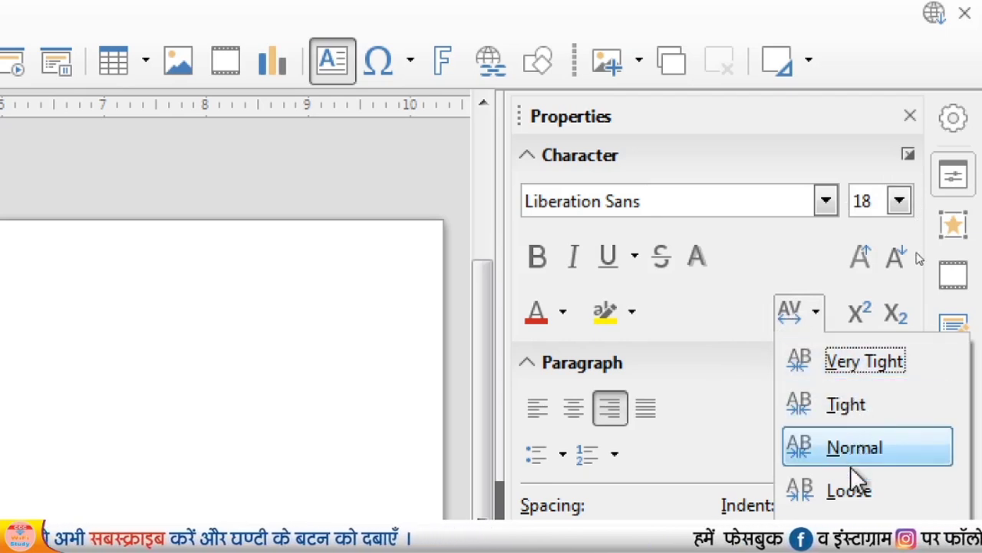
{"action": "left_click", "coordinate": [850, 488]}
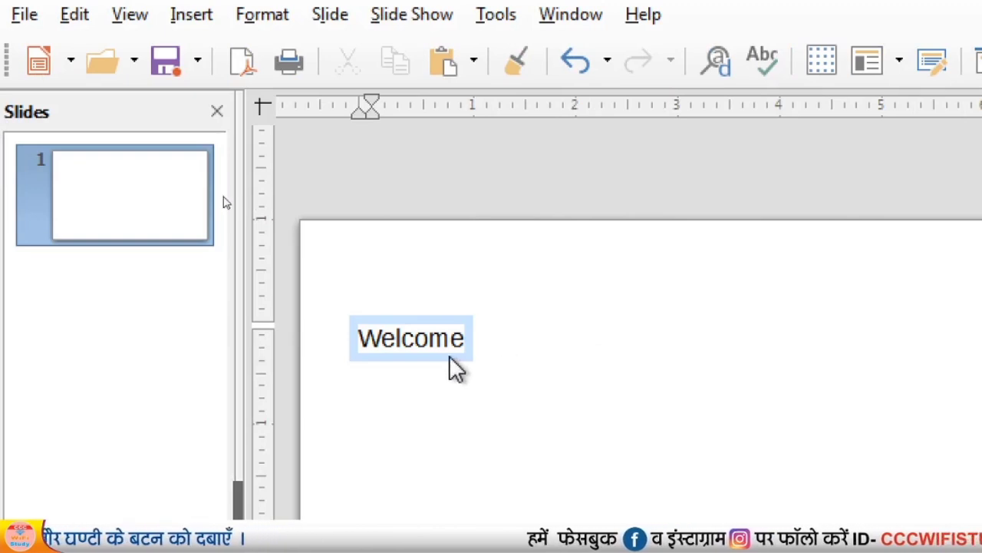
Select the whole Welcome text and enlarge its font to about 127 pt.
{"action": "left_click", "coordinate": [442, 349]}
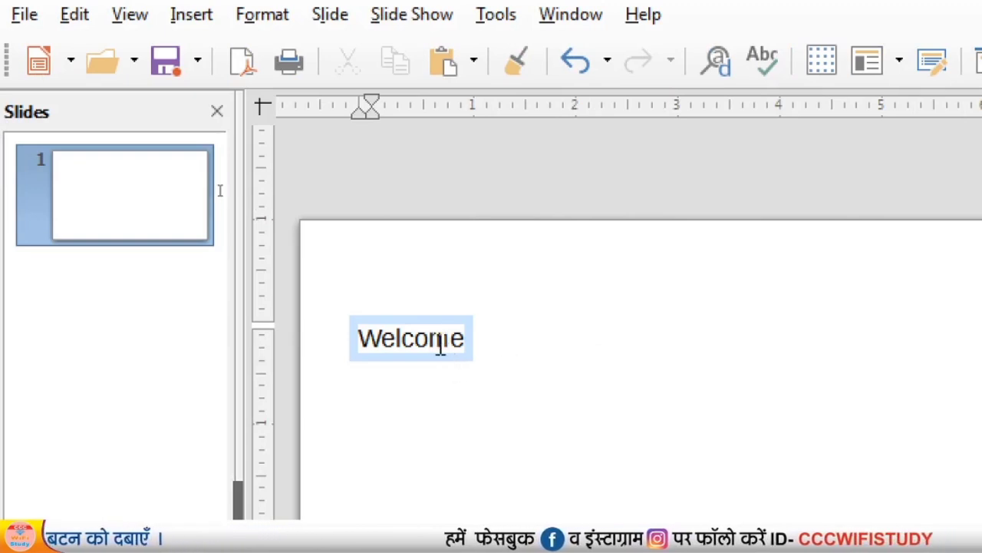
{"action": "key", "text": "ctrl+a"}
{"action": "key", "text": "ctrl+bracketright"}
{"action": "key", "text": "ctrl+bracketright"}
{"action": "key", "text": "ctrl+bracketright"}
{"action": "key", "text": "ctrl+bracketright"}
{"action": "key", "text": "ctrl+bracketright"}
{"action": "key", "text": "ctrl+bracketright"}
{"action": "key", "text": "ctrl+bracketright"}
{"action": "key", "text": "ctrl+bracketright"}
{"action": "key", "text": "ctrl+bracketright"}
{"action": "key", "text": "ctrl+bracketright"}
{"action": "key", "text": "ctrl+bracketright"}
{"action": "key", "text": "ctrl+bracketright"}
{"action": "key", "text": "ctrl+bracketright"}
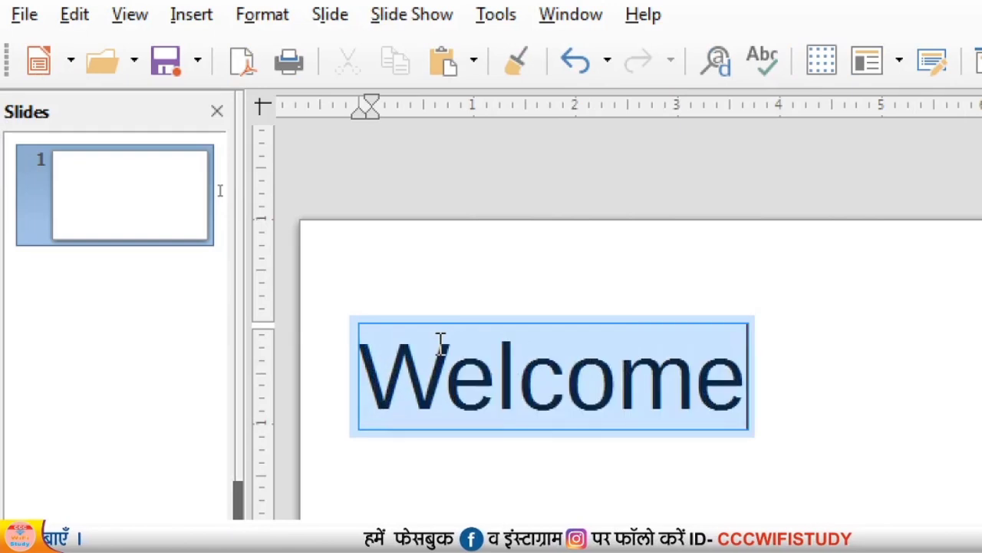
{"action": "key", "text": "ctrl+bracketright"}
{"action": "key", "text": "ctrl+bracketright"}
{"action": "key", "text": "ctrl+bracketright"}
{"action": "key", "text": "ctrl+bracketright"}
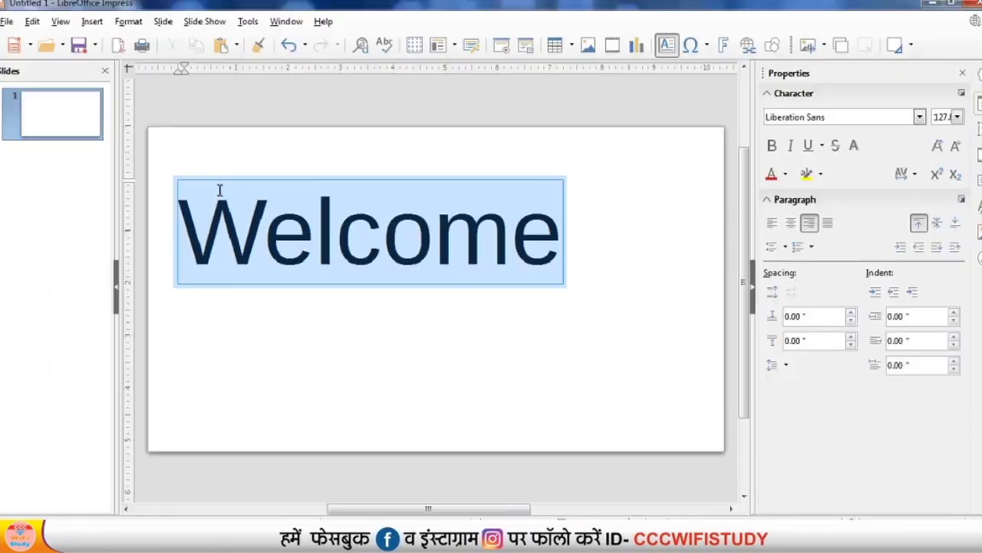
Make the Welcome text bold and move its text box to the upper centre of the slide.
{"action": "key", "text": "ctrl+b"}
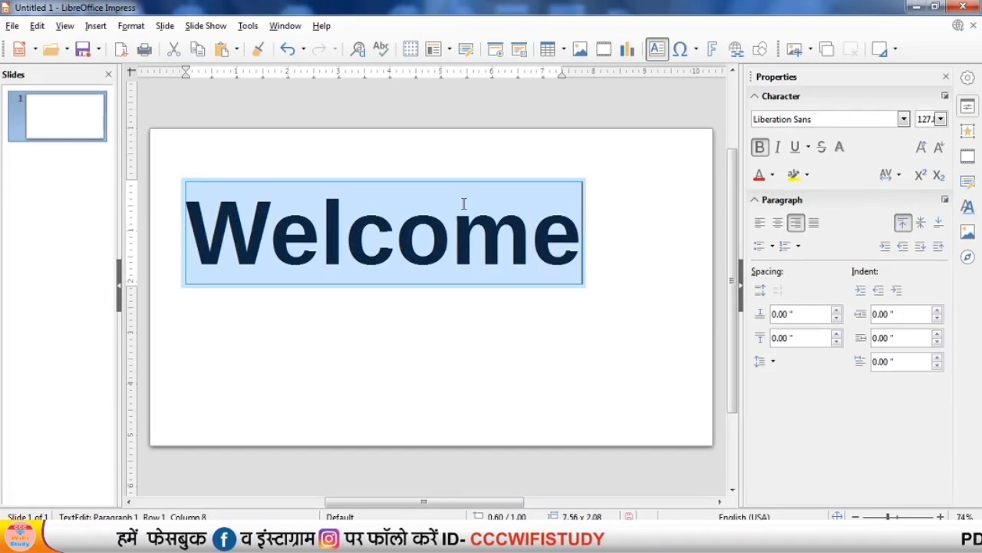
{"action": "left_click_drag", "start_coordinate": [452, 179], "coordinate": [508, 152]}
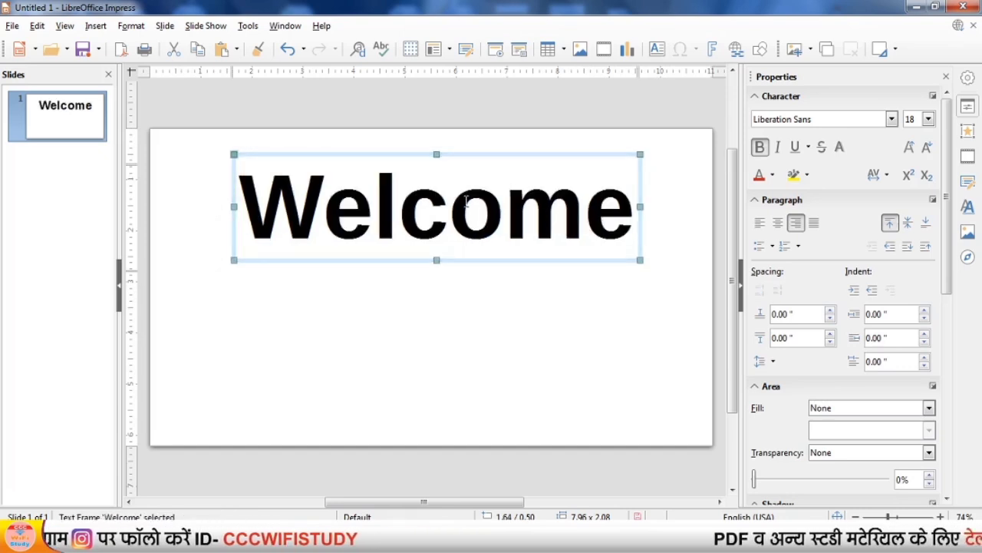
{"action": "left_click", "coordinate": [516, 286]}
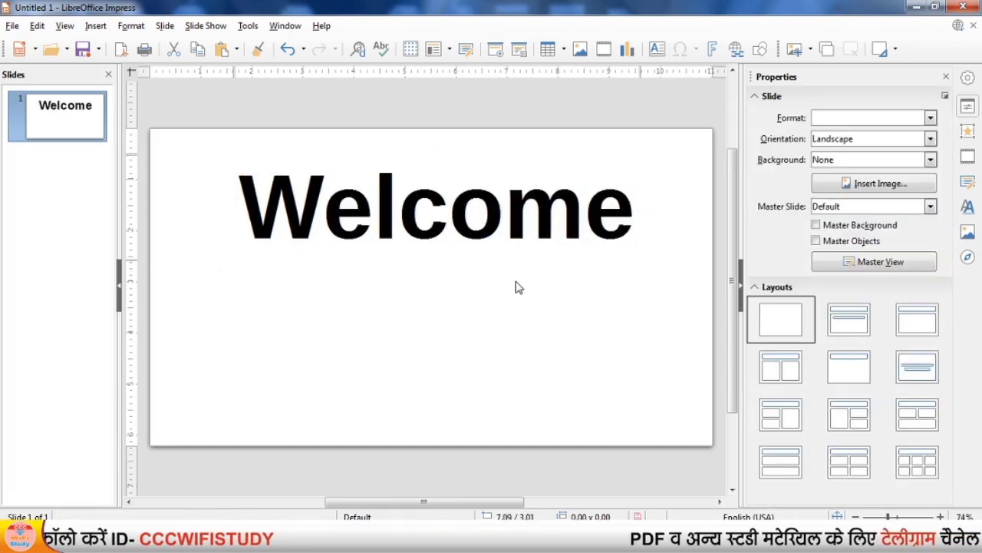
Give the slide a gradient background running from Brick to Yellow.
{"action": "left_click", "coordinate": [838, 161]}
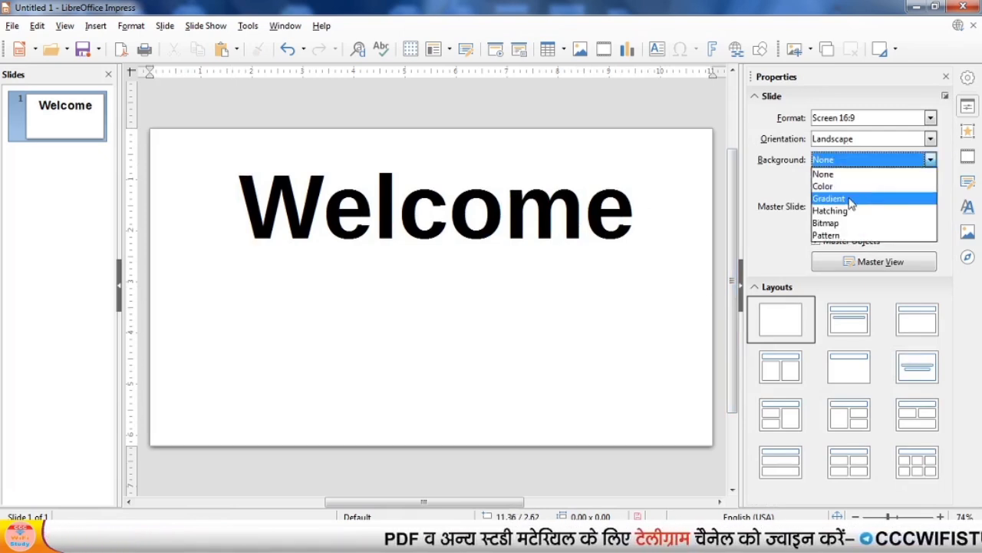
{"action": "left_click", "coordinate": [852, 198]}
{"action": "left_click", "coordinate": [858, 175]}
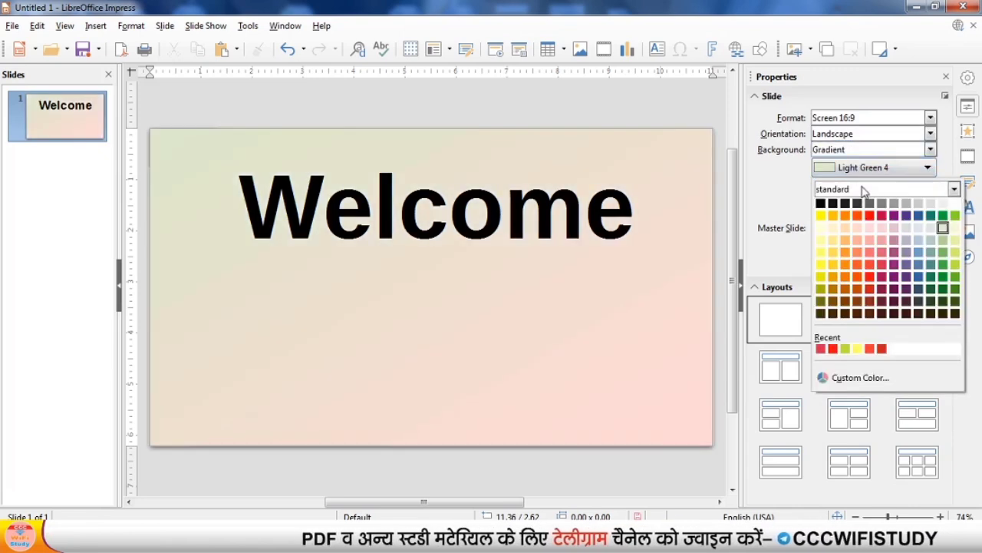
{"action": "left_click", "coordinate": [858, 216]}
{"action": "left_click", "coordinate": [867, 190]}
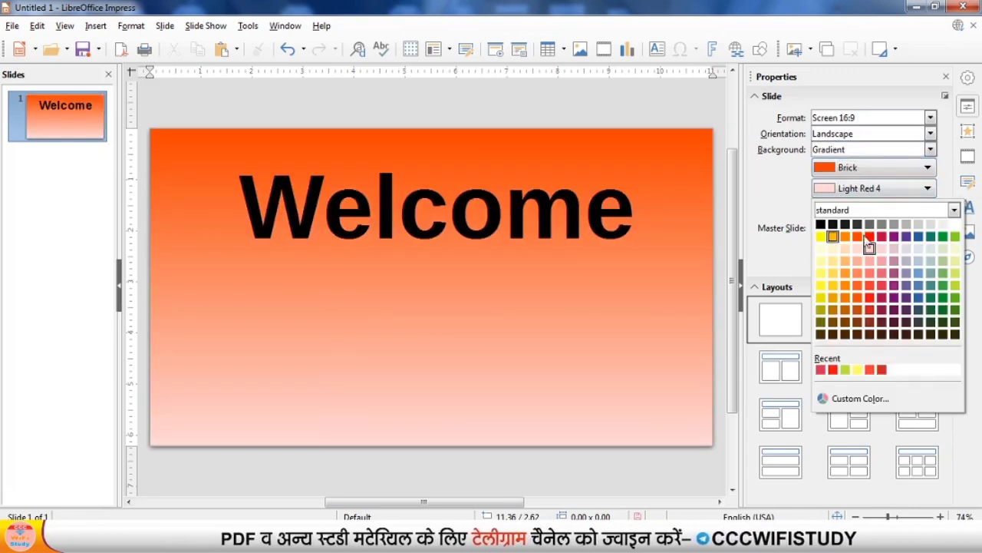
{"action": "left_click", "coordinate": [822, 237]}
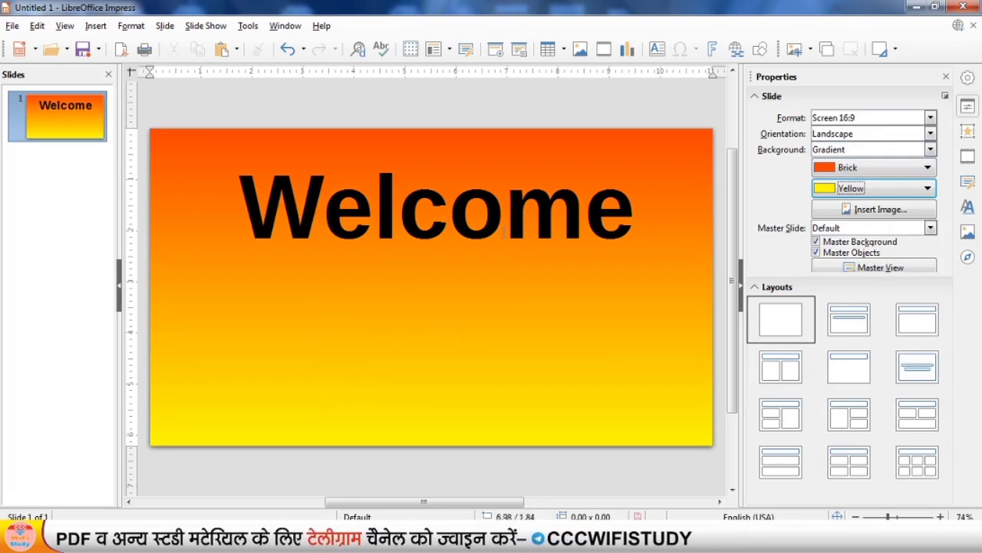
Place the cursor in the Welcome text and collapse the properties sidebar to enlarge the slide area.
{"action": "left_click", "coordinate": [449, 239]}
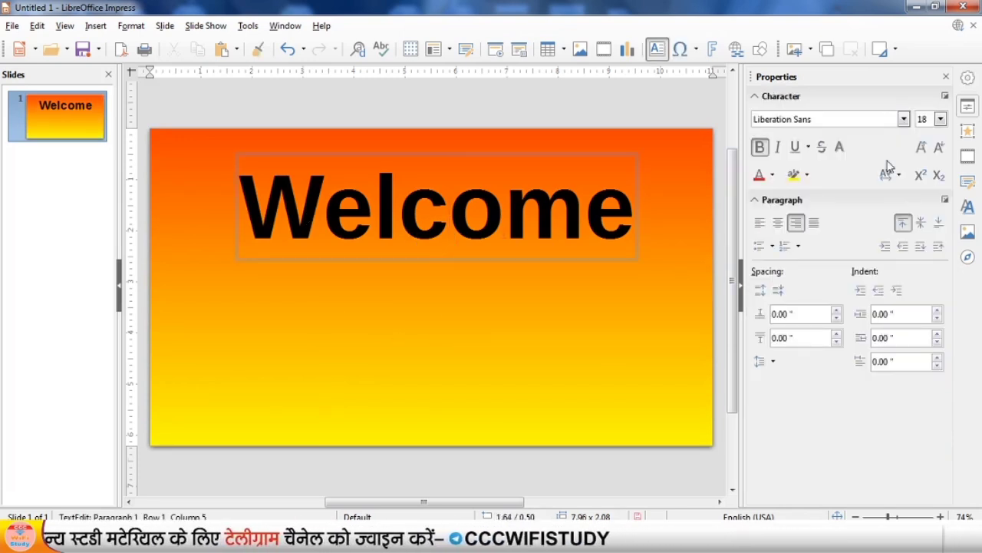
{"action": "left_click", "coordinate": [968, 77]}
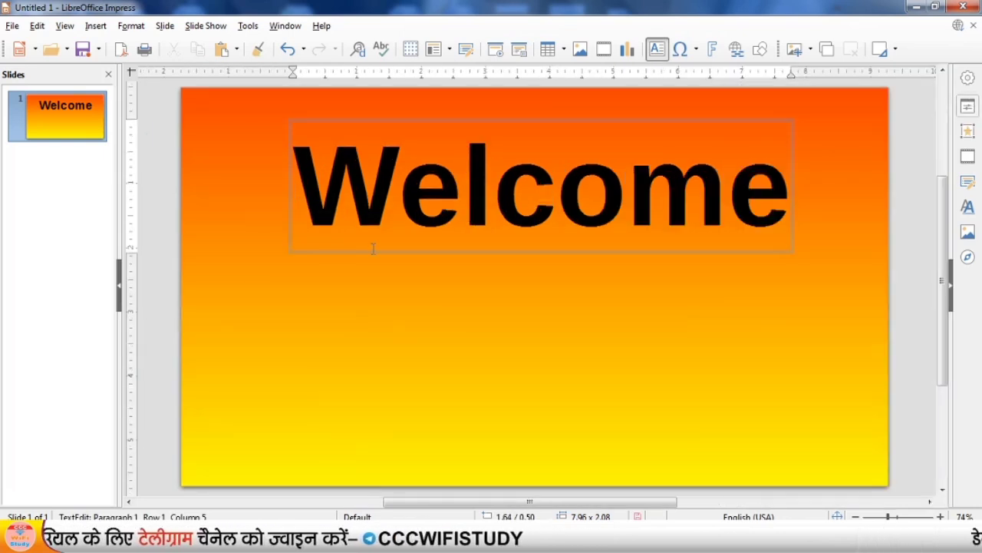
Preview the Cube, Tiles and Push transitions on the Welcome slide, settling on the Iris transition.
{"action": "left_click", "coordinate": [968, 105]}
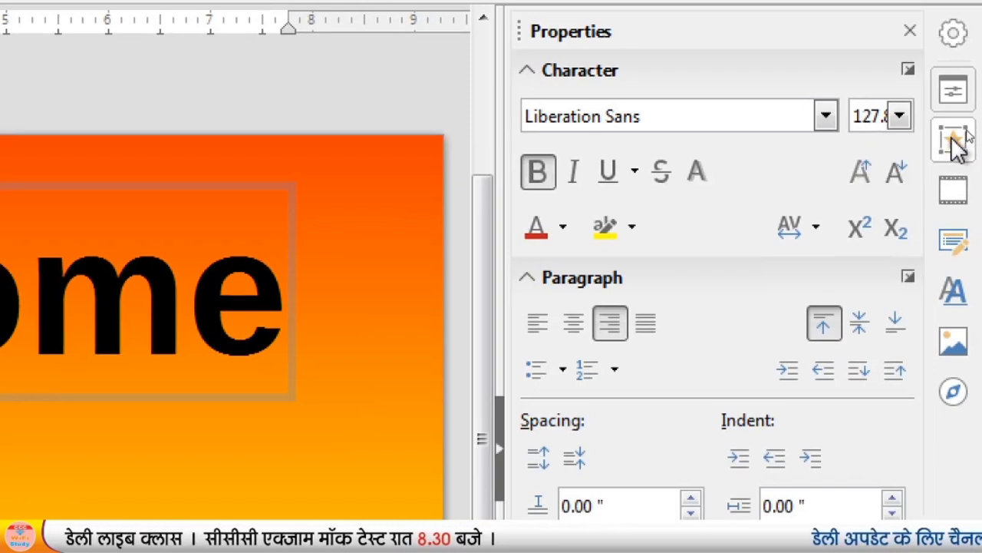
{"action": "left_click", "coordinate": [956, 142]}
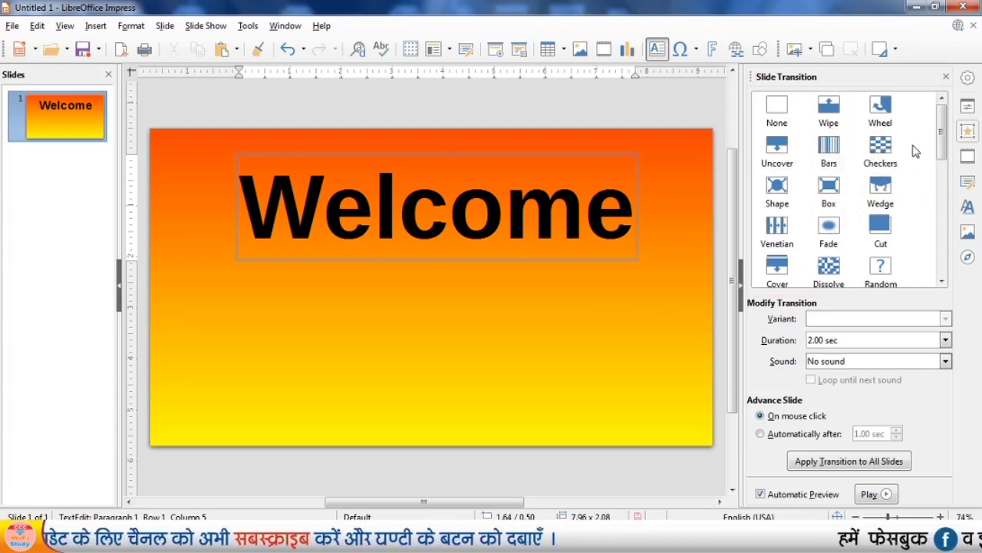
{"action": "left_click_drag", "start_coordinate": [943, 136], "coordinate": [949, 198]}
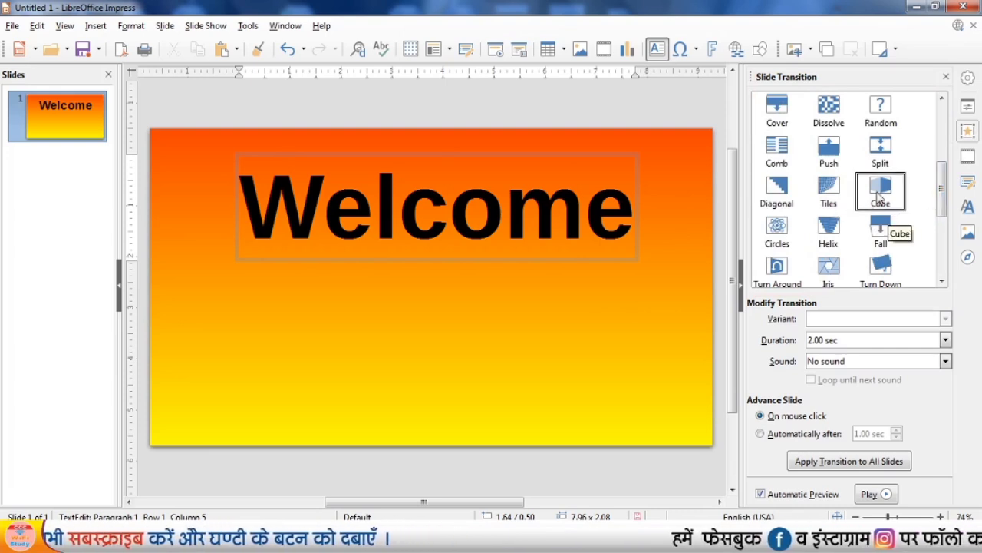
{"action": "left_click", "coordinate": [880, 195]}
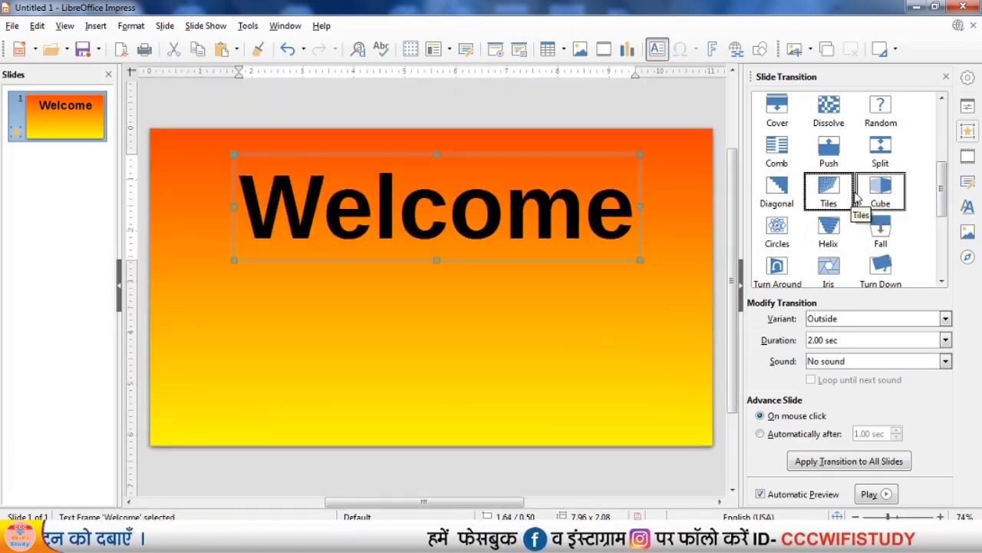
{"action": "left_click", "coordinate": [830, 192]}
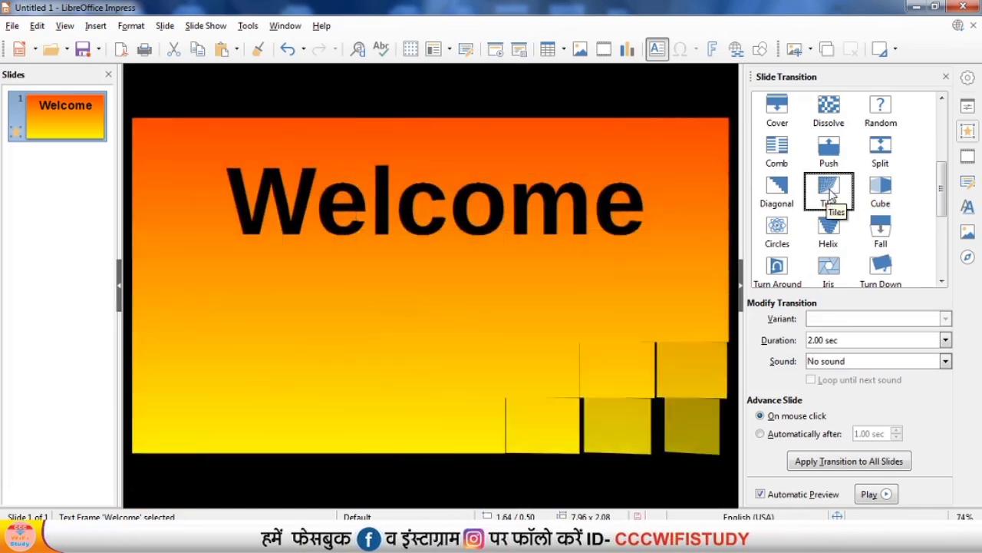
{"action": "left_click", "coordinate": [829, 160]}
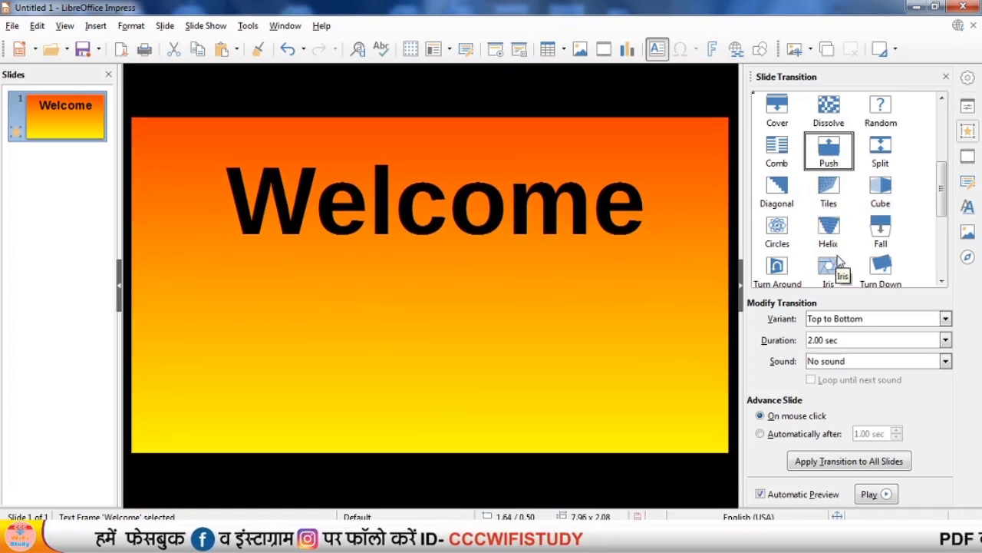
{"action": "left_click", "coordinate": [839, 261]}
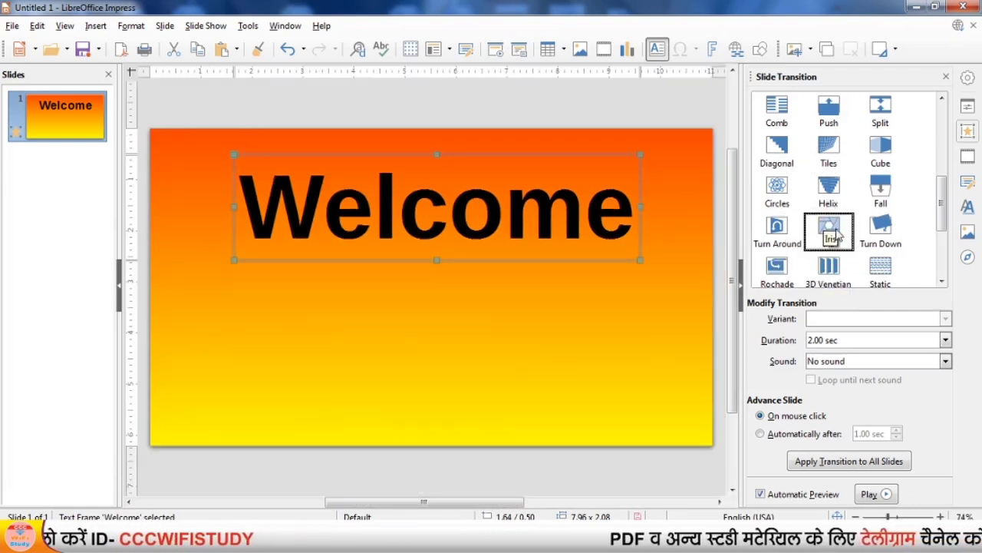
Keep the Iris transition's duration at 2.00 sec and set its sound to ups after trying roll.
{"action": "scroll", "coordinate": [836, 234], "scroll_direction": "down", "scroll_amount": 3}
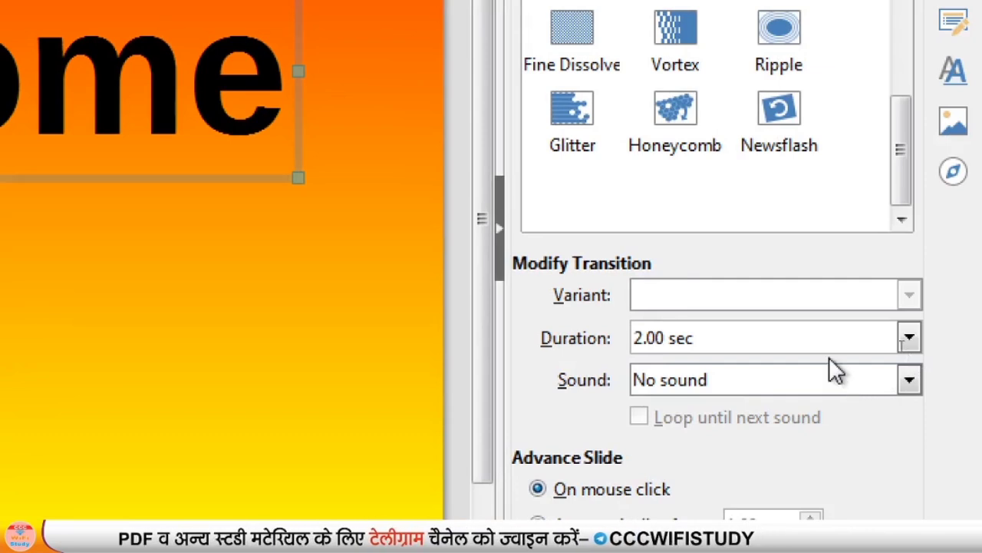
{"action": "left_click", "coordinate": [907, 343]}
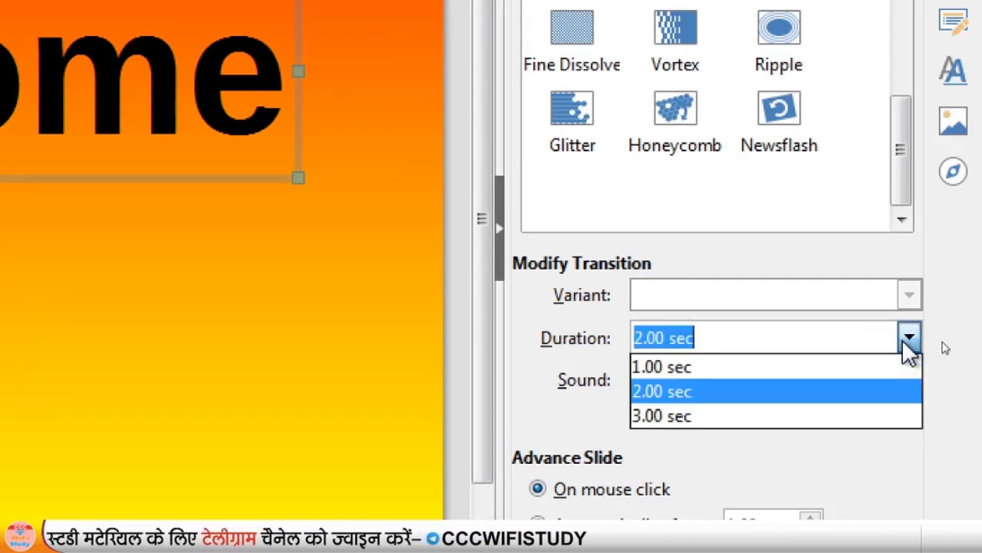
{"action": "left_click", "coordinate": [907, 343]}
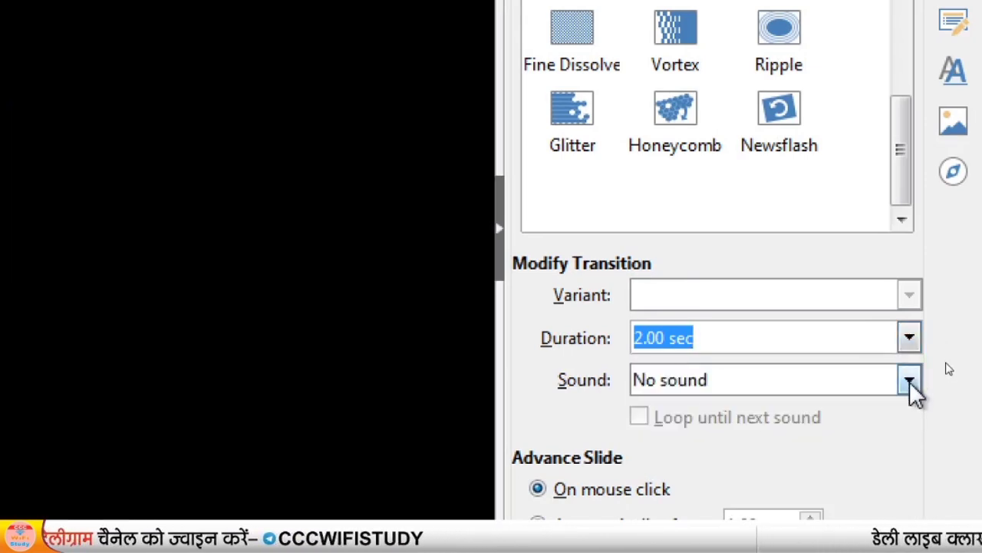
{"action": "left_click", "coordinate": [910, 381]}
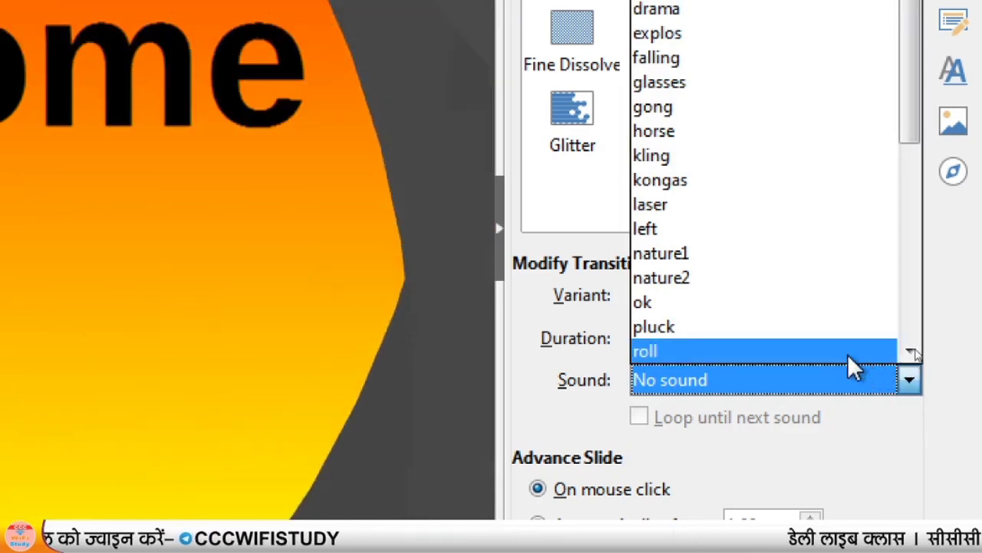
{"action": "left_click", "coordinate": [832, 347]}
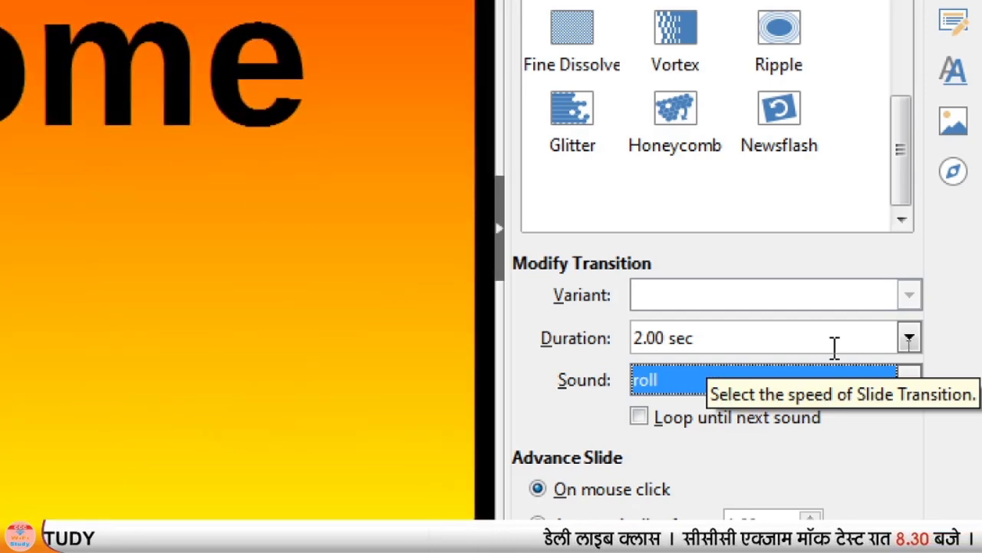
{"action": "left_click", "coordinate": [904, 380]}
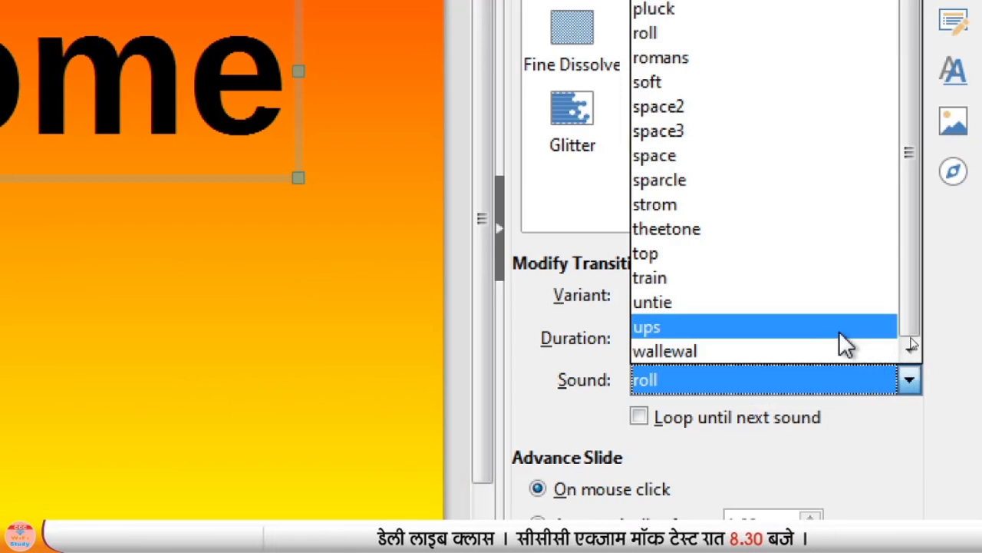
{"action": "left_click", "coordinate": [838, 329]}
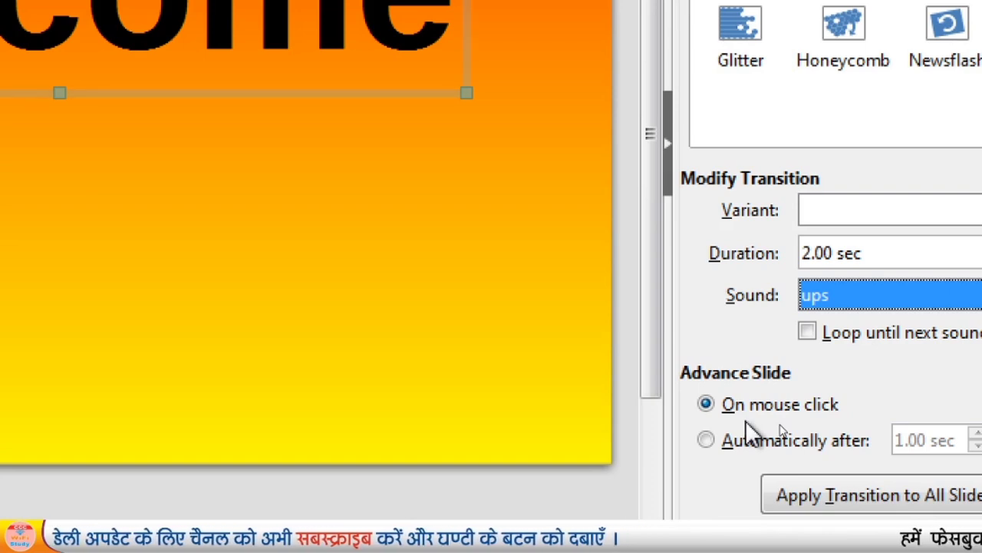
Make the Welcome slide advance automatically after 2.00 sec and deselect the text box.
{"action": "left_click", "coordinate": [706, 440]}
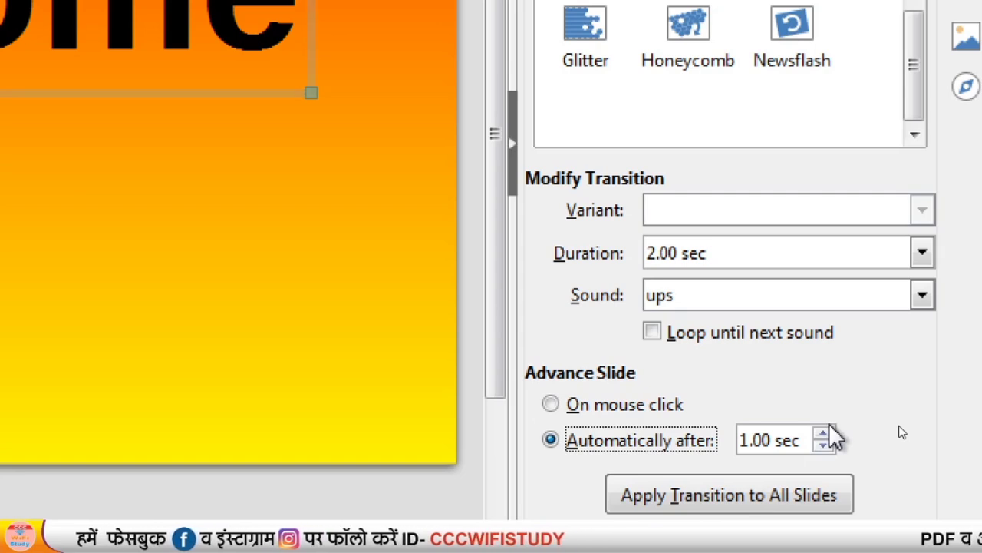
{"action": "left_click", "coordinate": [825, 432]}
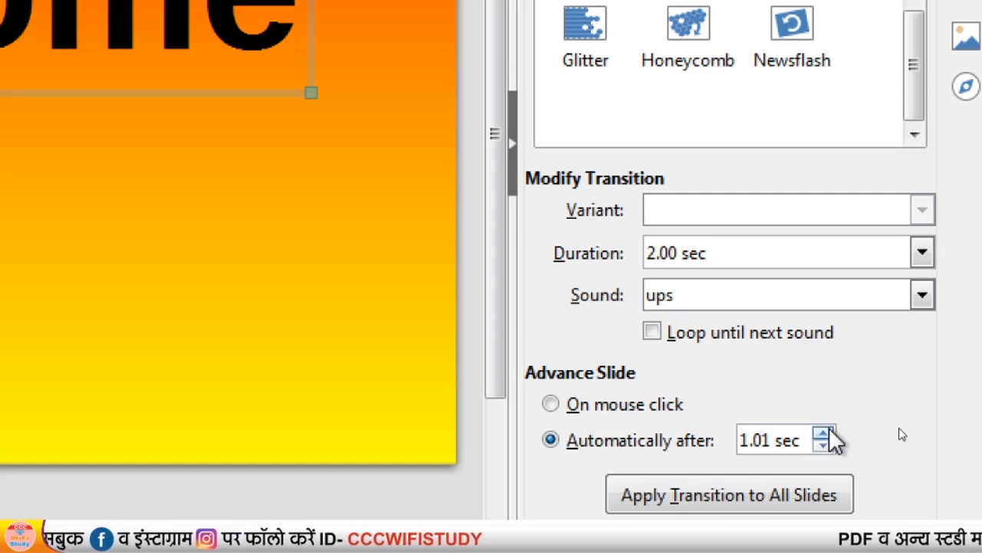
{"action": "key", "text": "Delete"}
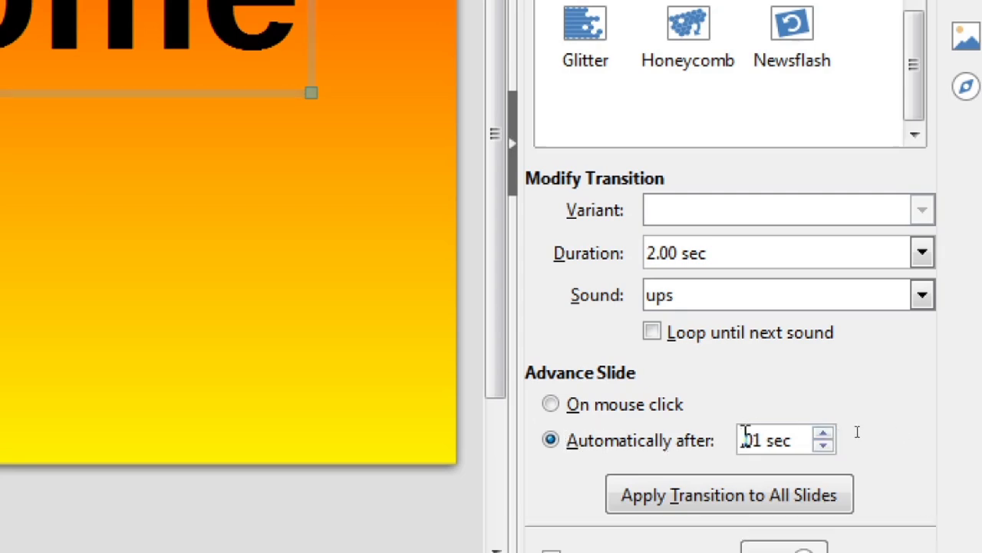
{"action": "type", "text": "2"}
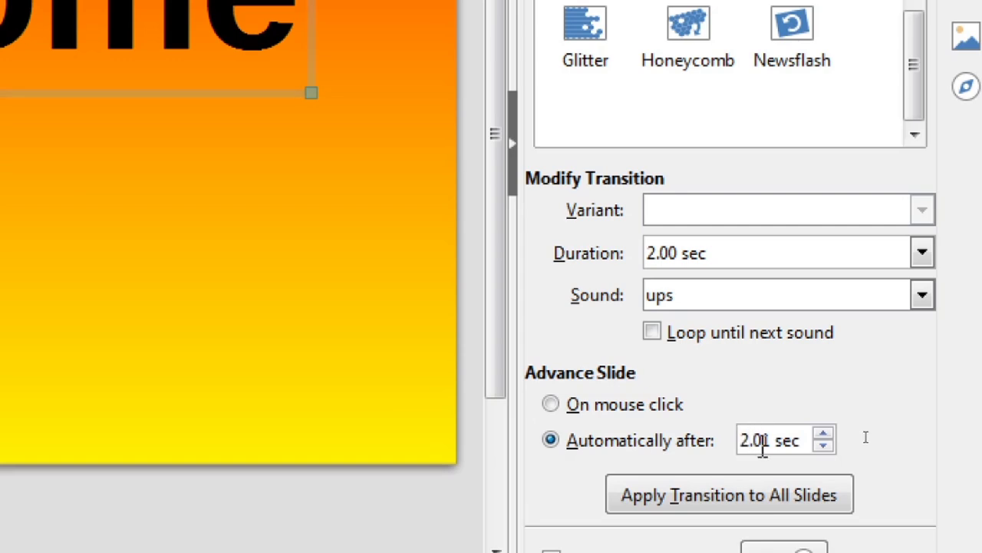
{"action": "key", "text": "Delete"}
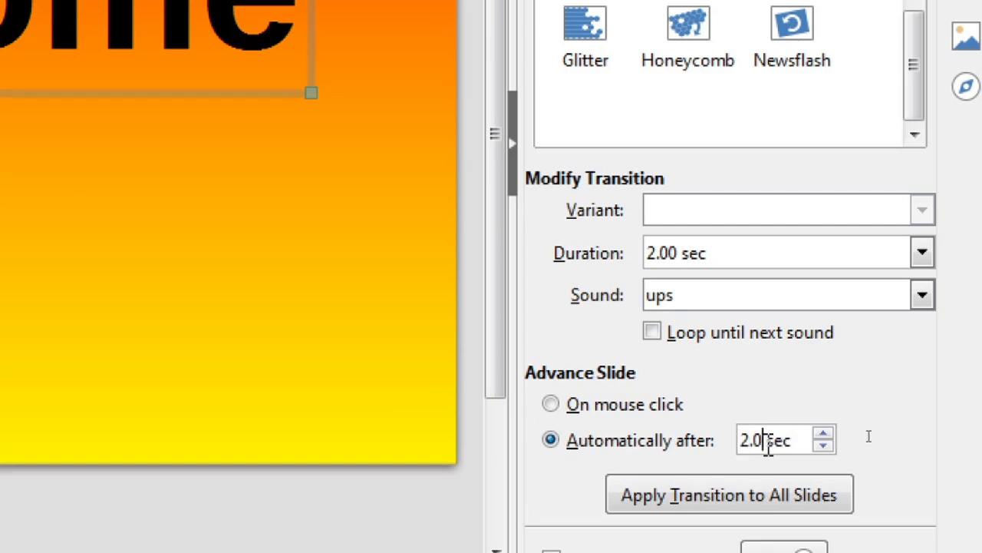
{"action": "type", "text": "0"}
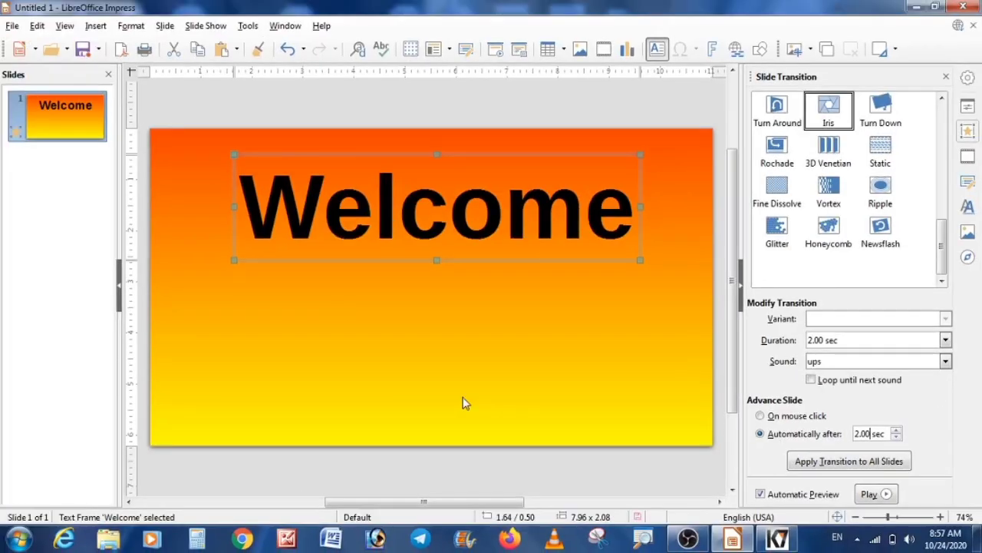
{"action": "left_click", "coordinate": [339, 386]}
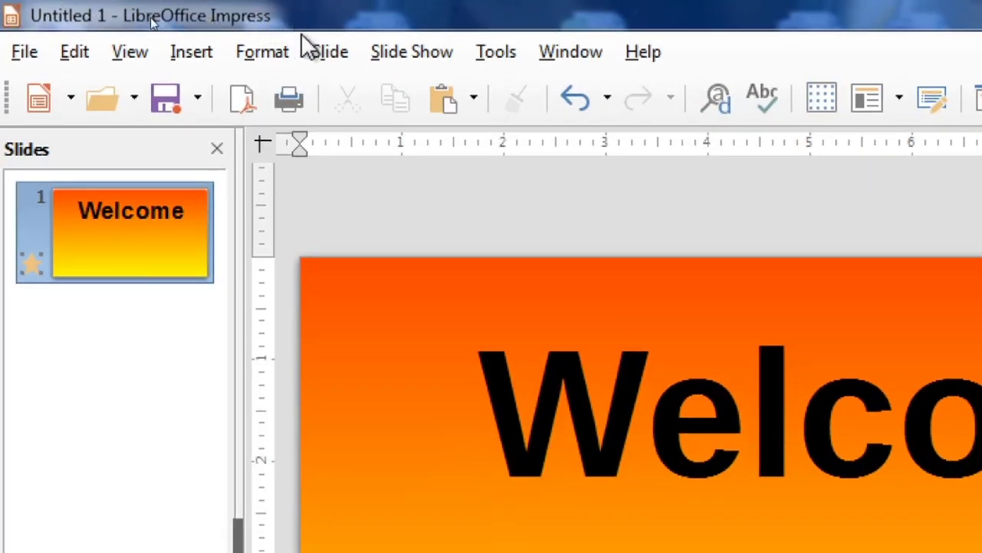
Add three new blank slides after the Welcome slide.
{"action": "left_click", "coordinate": [330, 55]}
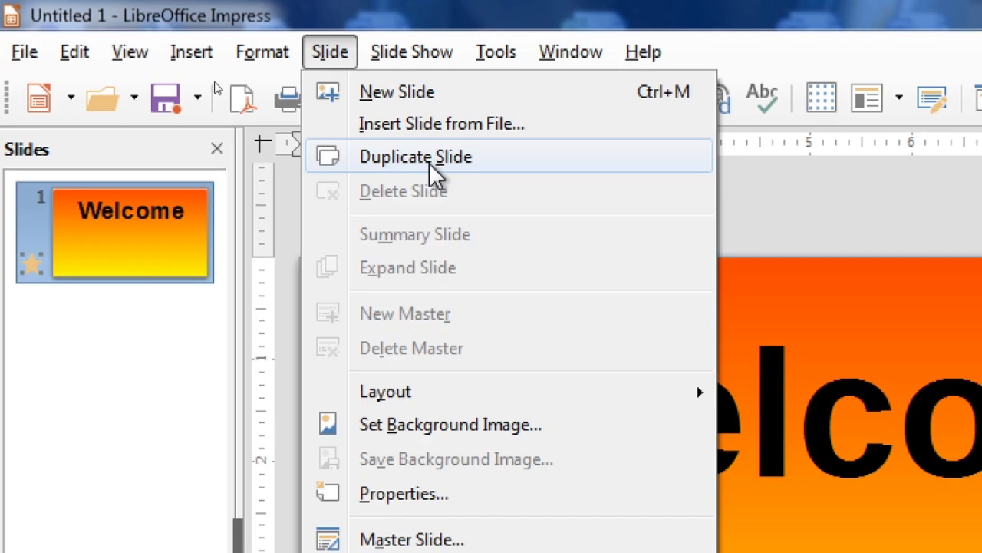
{"action": "left_click", "coordinate": [393, 93]}
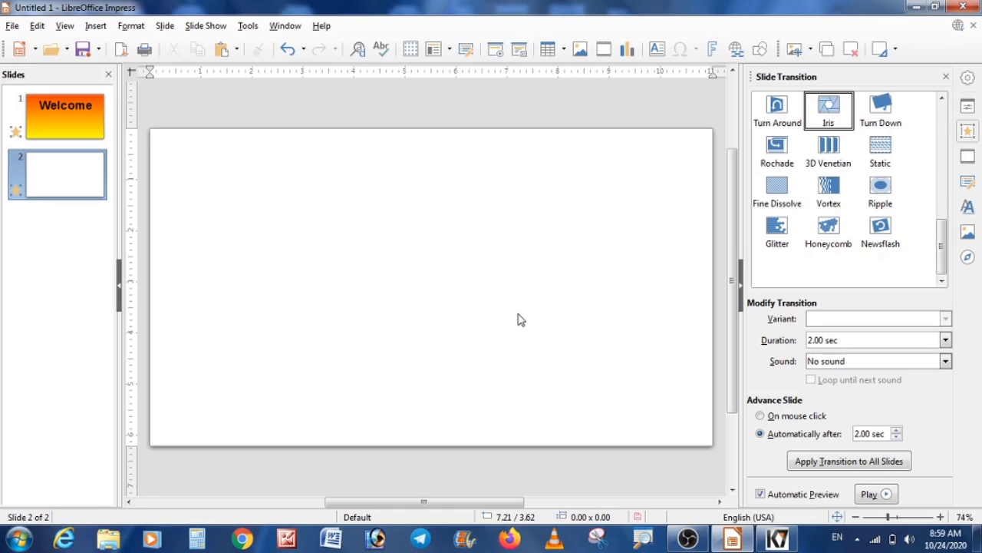
{"action": "key", "text": "ctrl+m"}
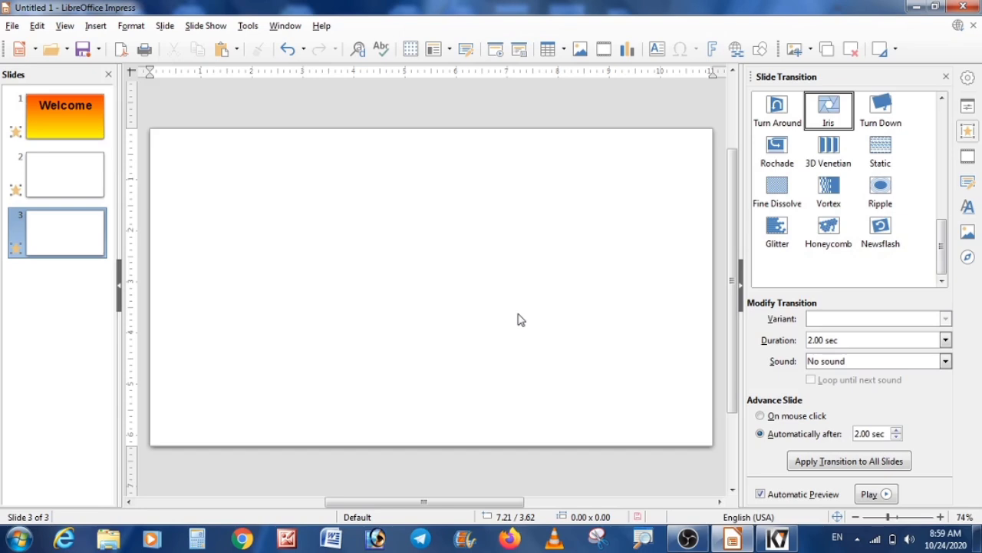
{"action": "key", "text": "ctrl+m"}
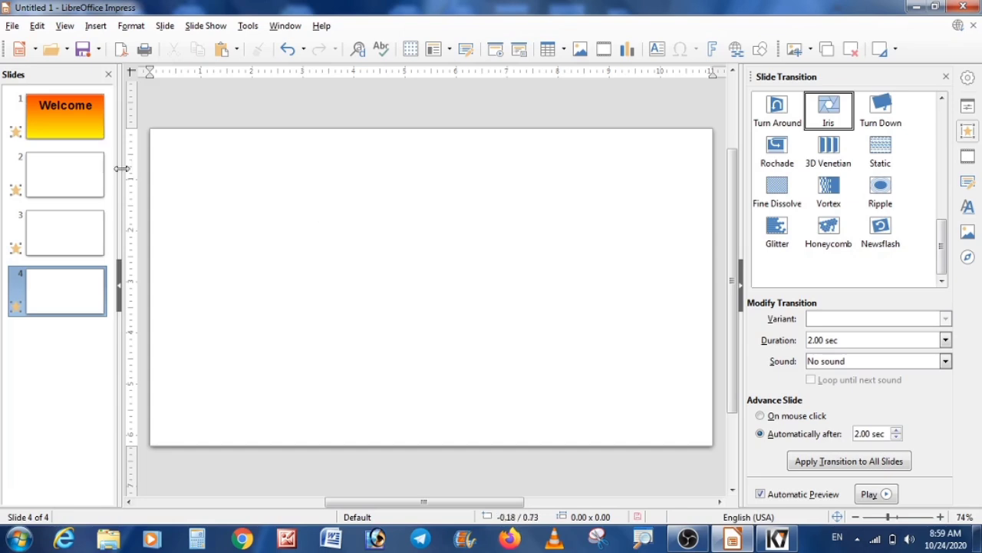
{"action": "left_click", "coordinate": [79, 185]}
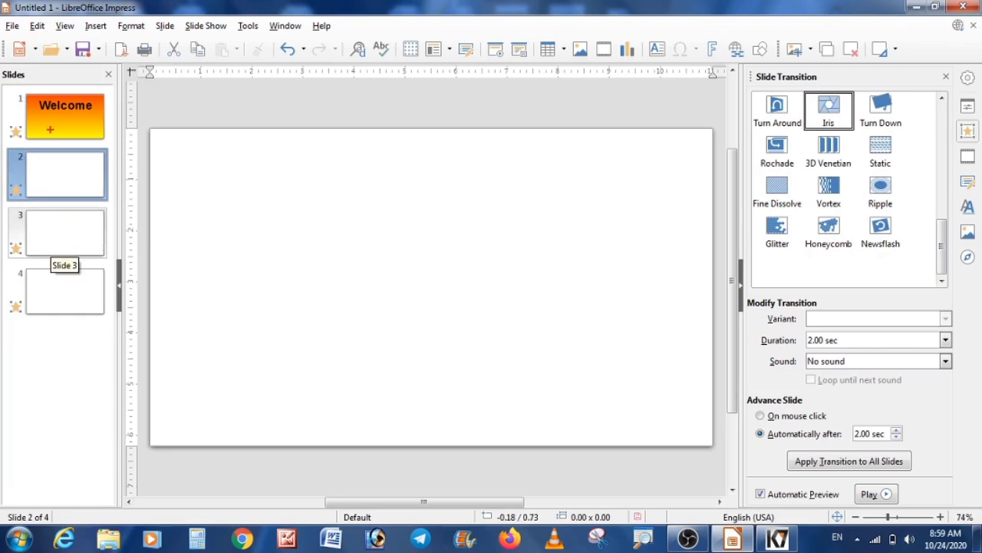
{"action": "left_click_drag", "start_coordinate": [11, 75], "coordinate": [86, 251]}
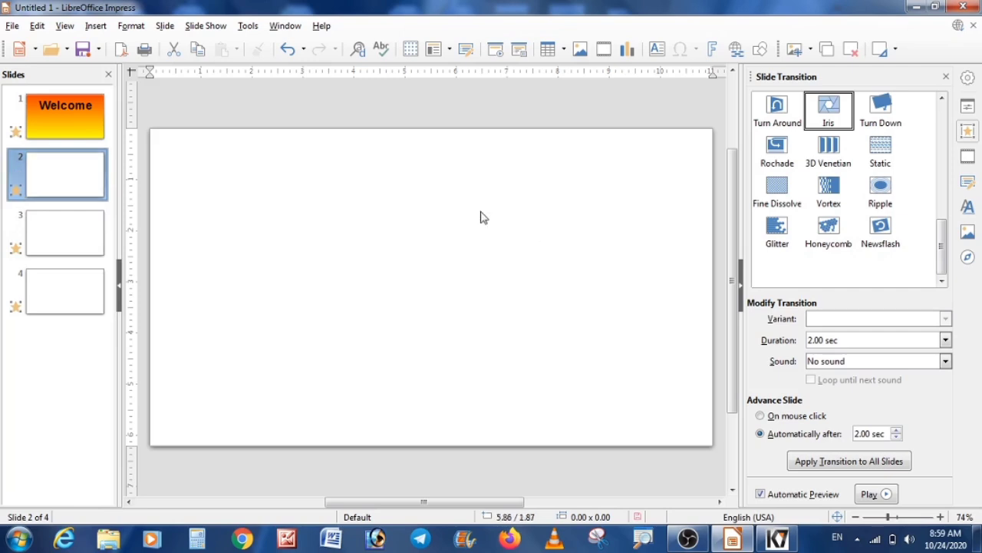
{"action": "left_click", "coordinate": [53, 122]}
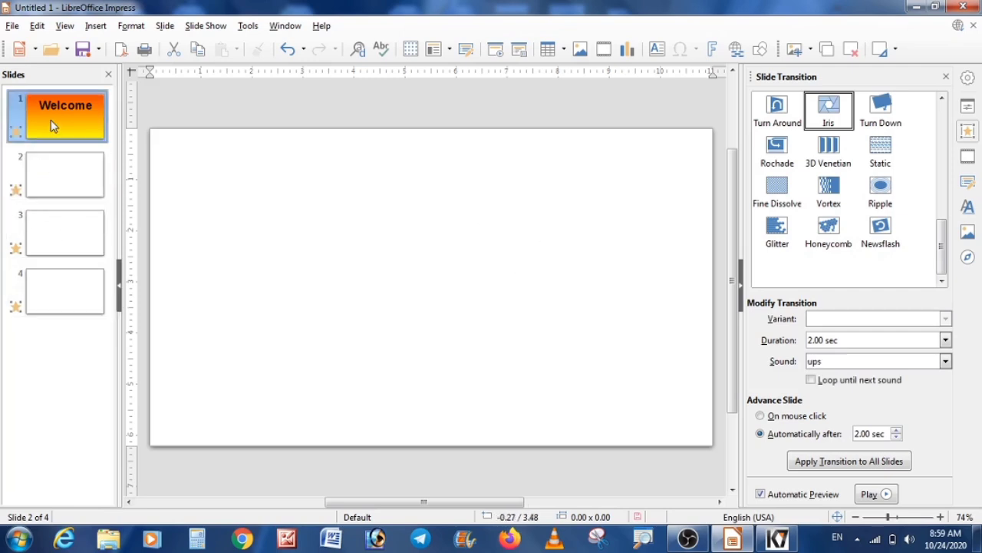
Select slide 2 and give it a solid Light Red 4 background colour.
{"action": "left_click", "coordinate": [49, 182]}
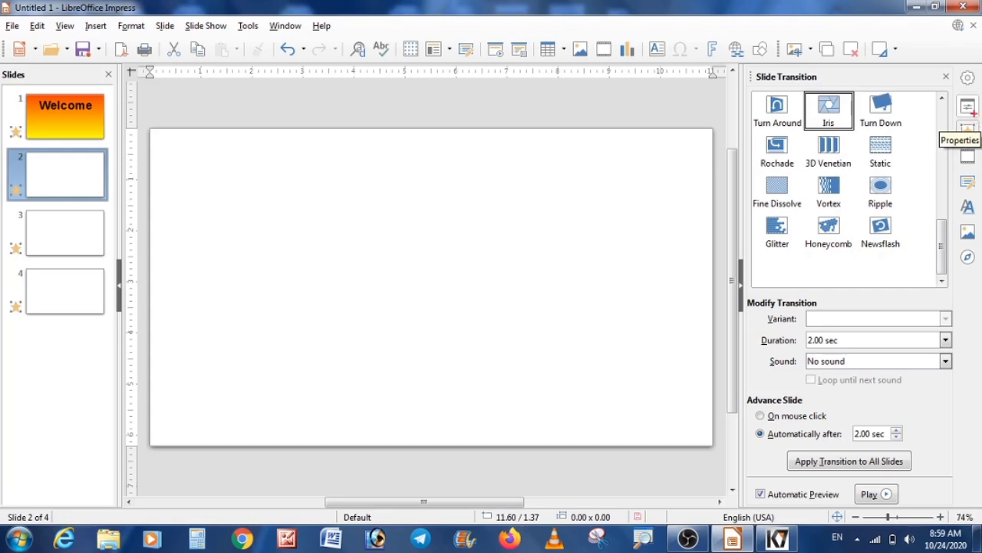
{"action": "mouse_move", "coordinate": [950, 58]}
{"action": "left_mouse_down"}
{"action": "mouse_move", "coordinate": [980, 192]}
{"action": "mouse_move", "coordinate": [980, 313]}
{"action": "mouse_move", "coordinate": [980, 281]}
{"action": "left_mouse_up"}
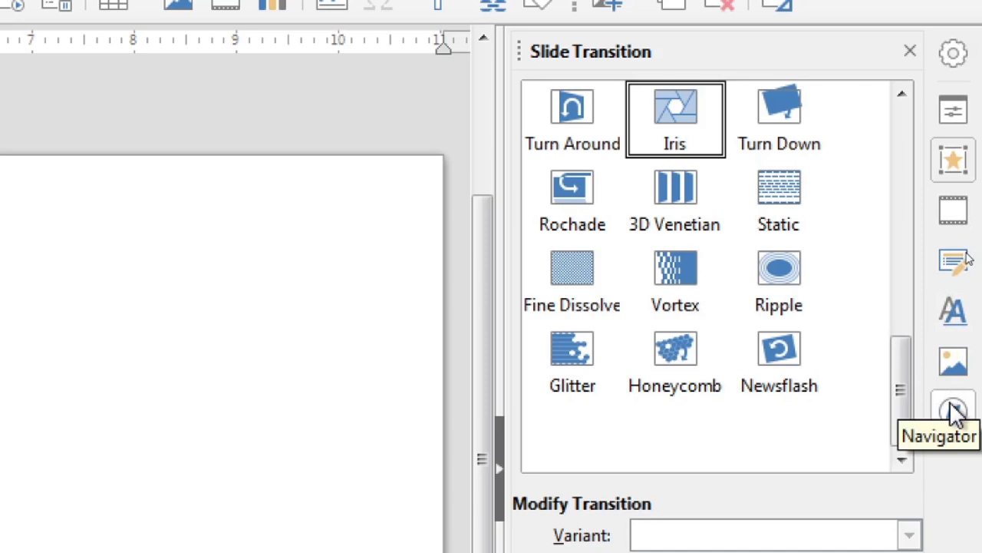
{"action": "left_click", "coordinate": [953, 111]}
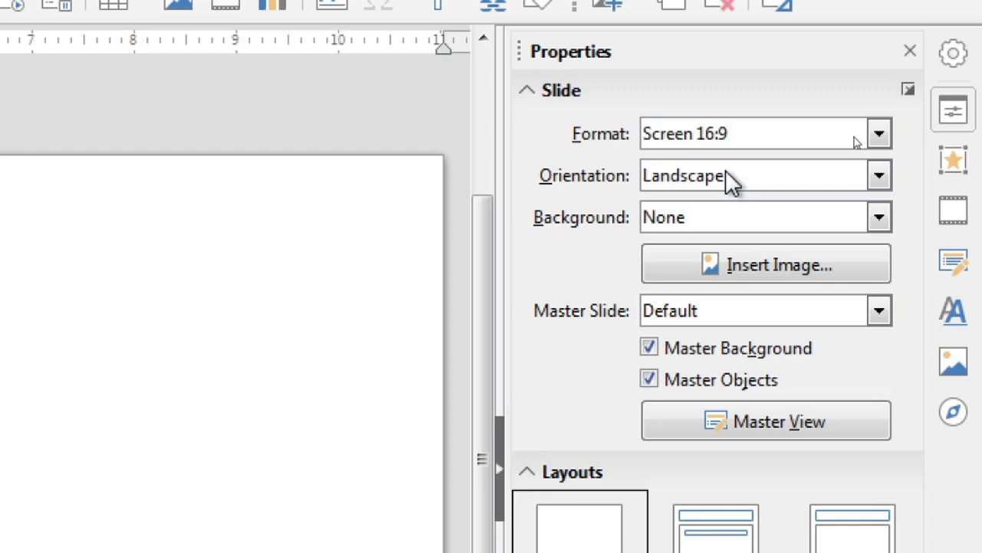
{"action": "left_click", "coordinate": [720, 217]}
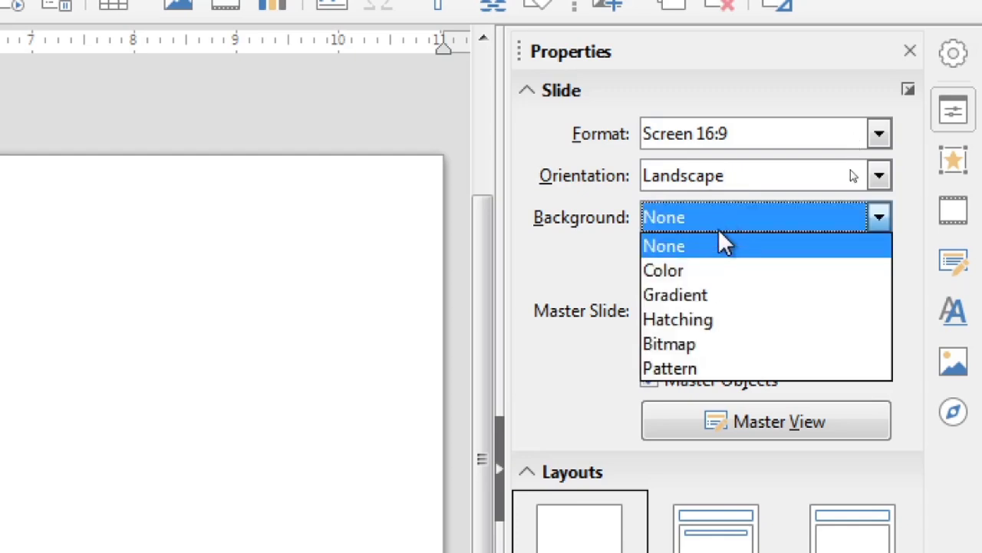
{"action": "left_click", "coordinate": [721, 272]}
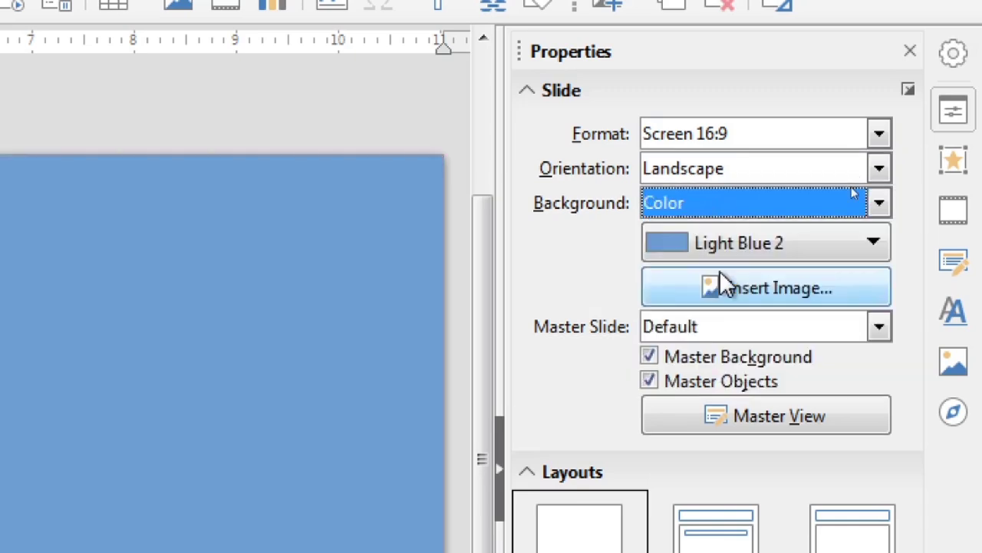
{"action": "left_click", "coordinate": [728, 253]}
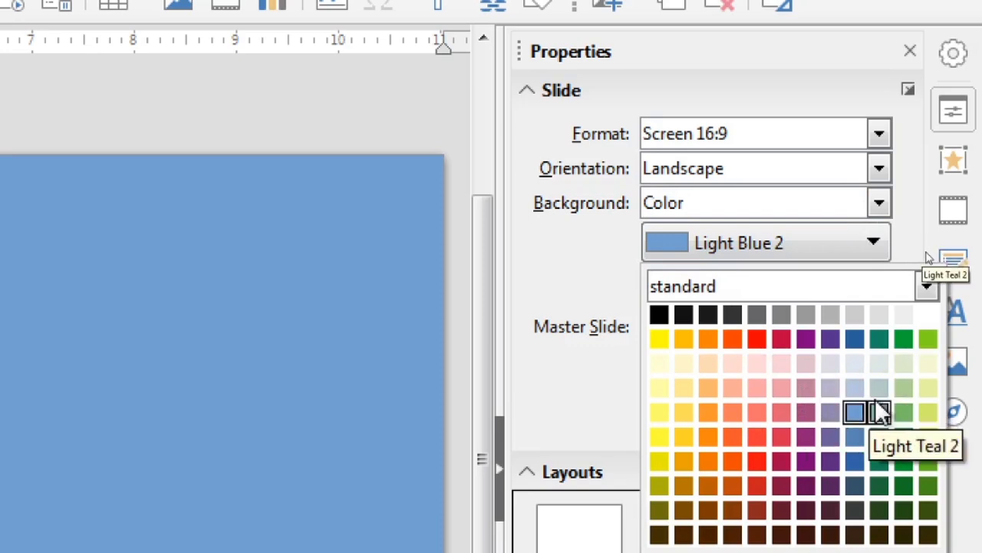
{"action": "left_click", "coordinate": [758, 365]}
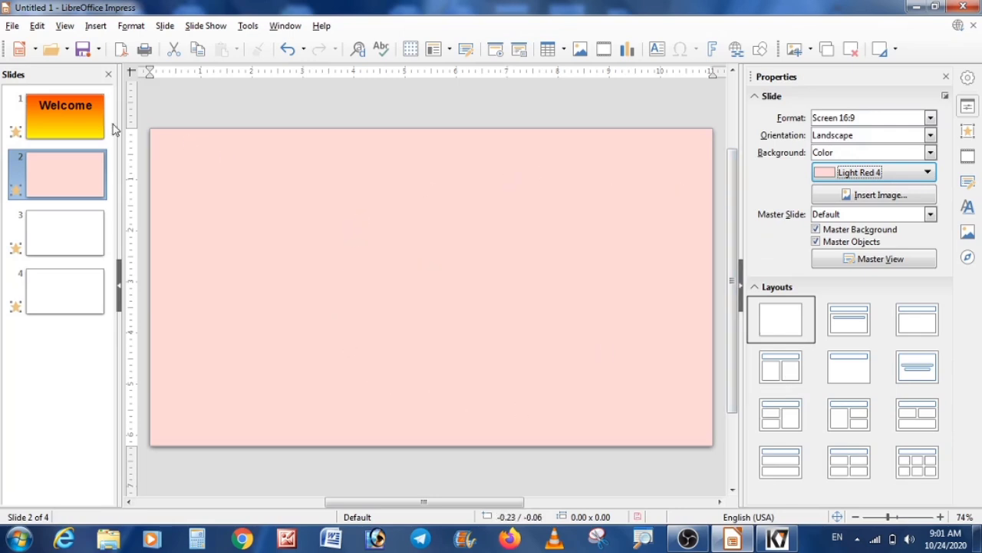
{"action": "left_click", "coordinate": [91, 125]}
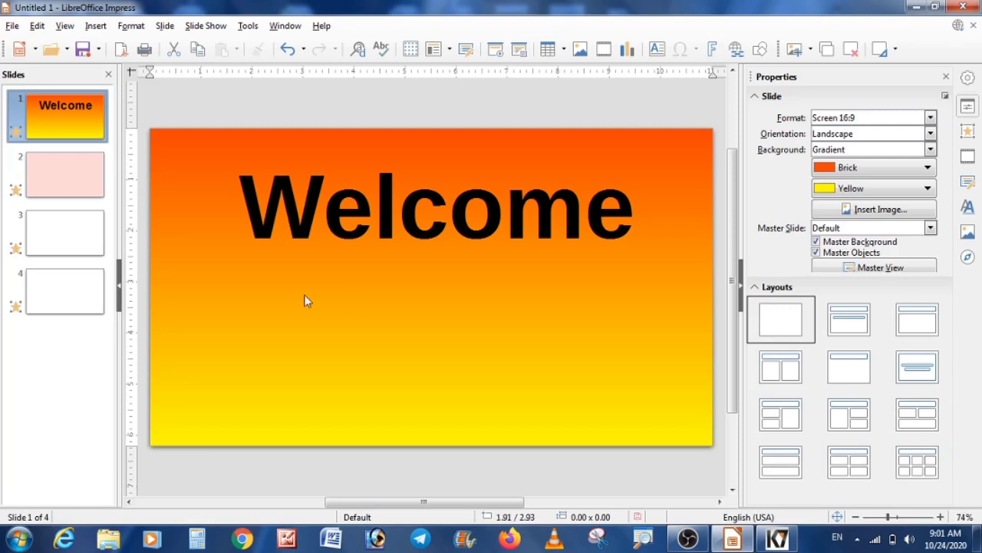
{"action": "left_click", "coordinate": [69, 285]}
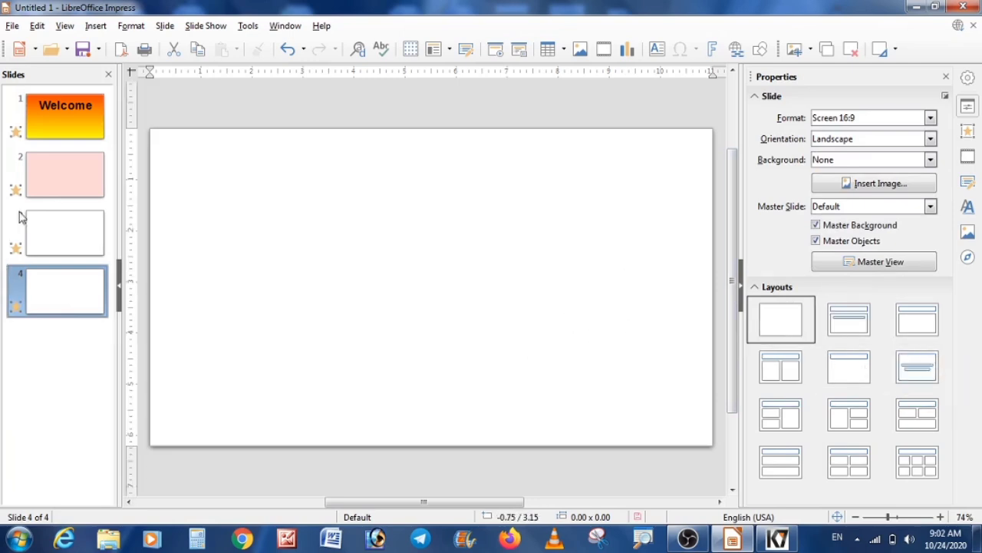
{"action": "left_click", "coordinate": [52, 188]}
{"action": "left_click", "coordinate": [61, 299]}
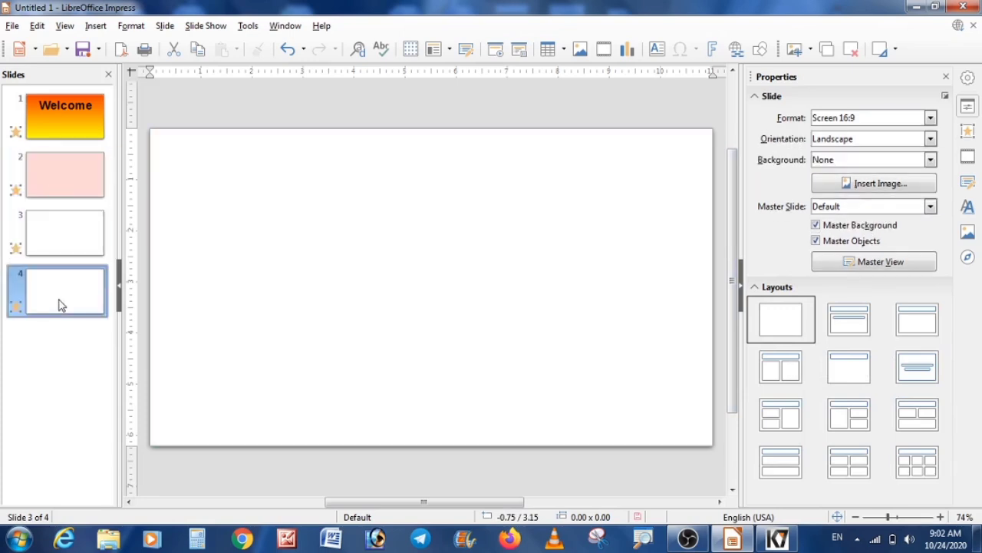
Apply the Title, Content layout to slide 3 and enter cccwifistudy as its title.
{"action": "left_click", "coordinate": [74, 240]}
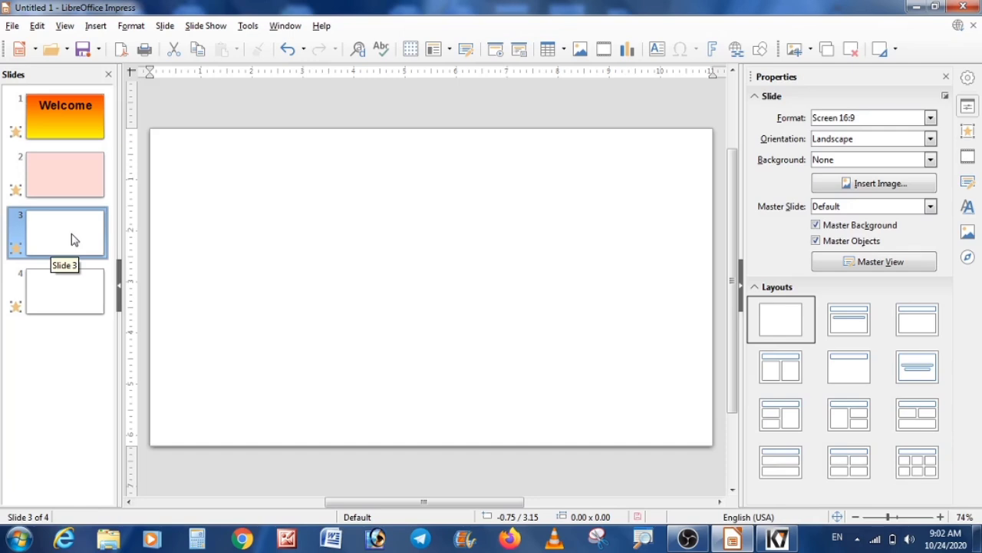
{"action": "left_click", "coordinate": [914, 329]}
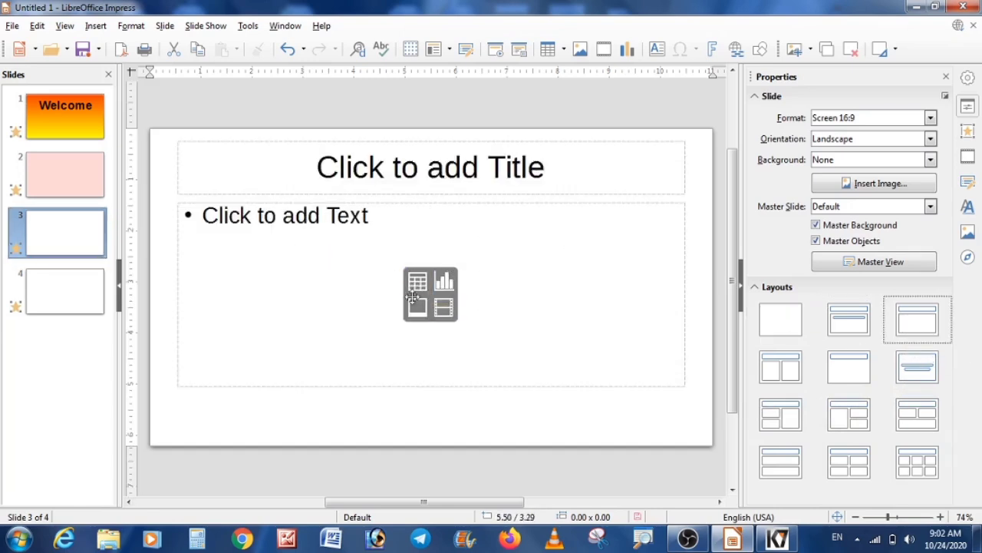
{"action": "left_click", "coordinate": [314, 169]}
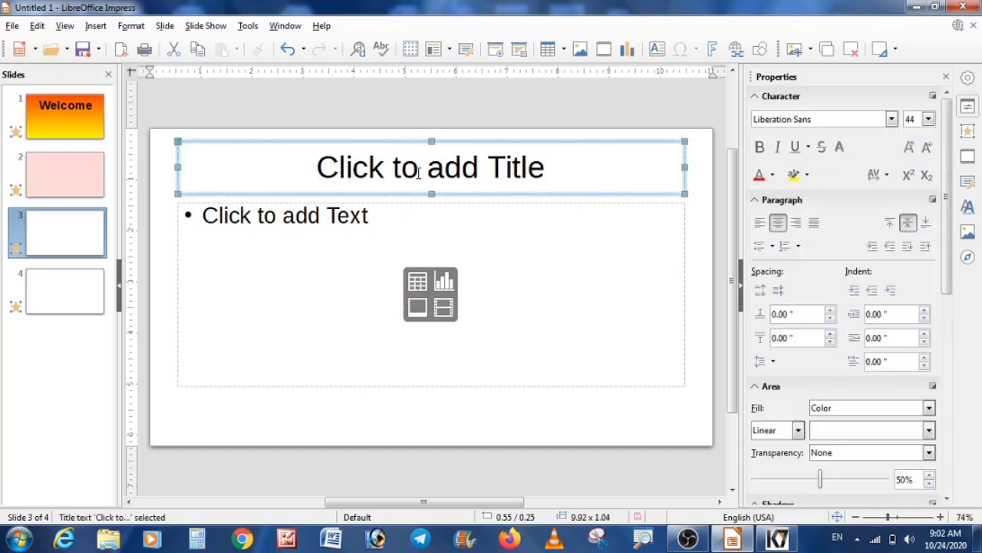
{"action": "left_click", "coordinate": [408, 166]}
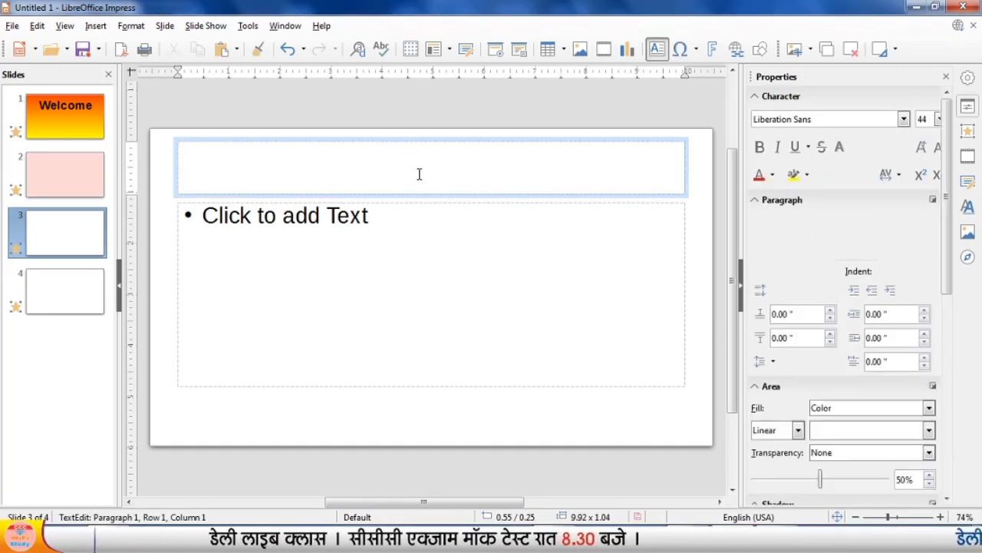
{"action": "key", "text": "Escape"}
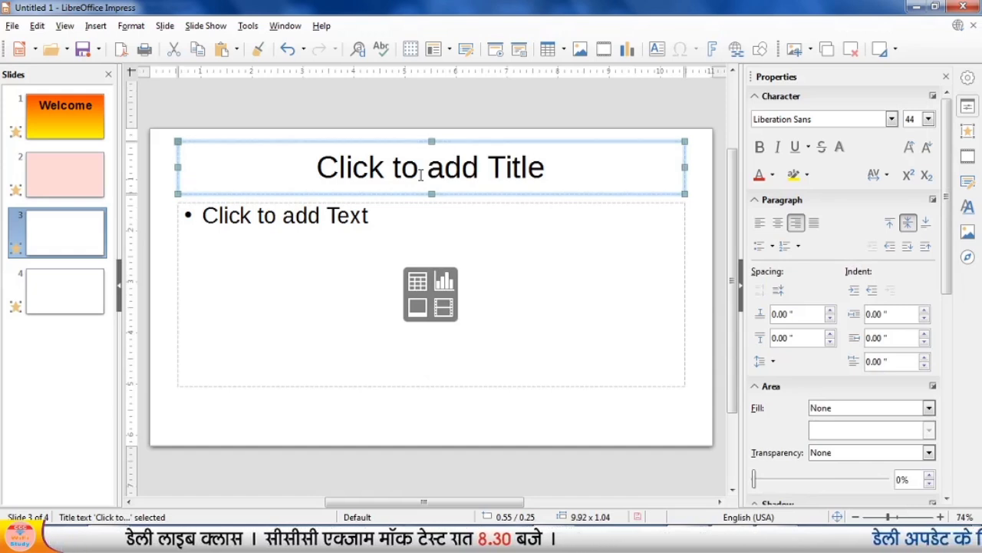
{"action": "left_click", "coordinate": [421, 175]}
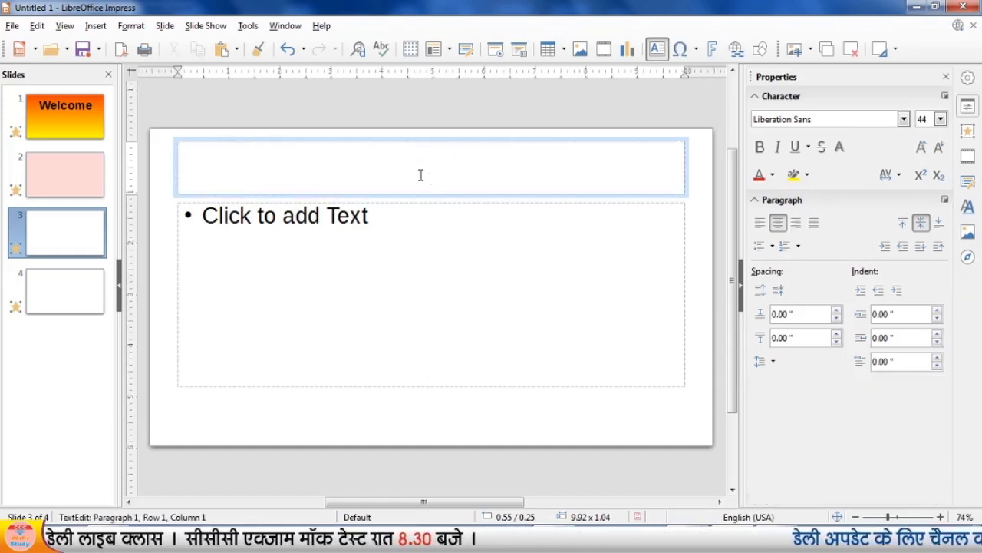
{"action": "type", "text": "cccwifistudy"}
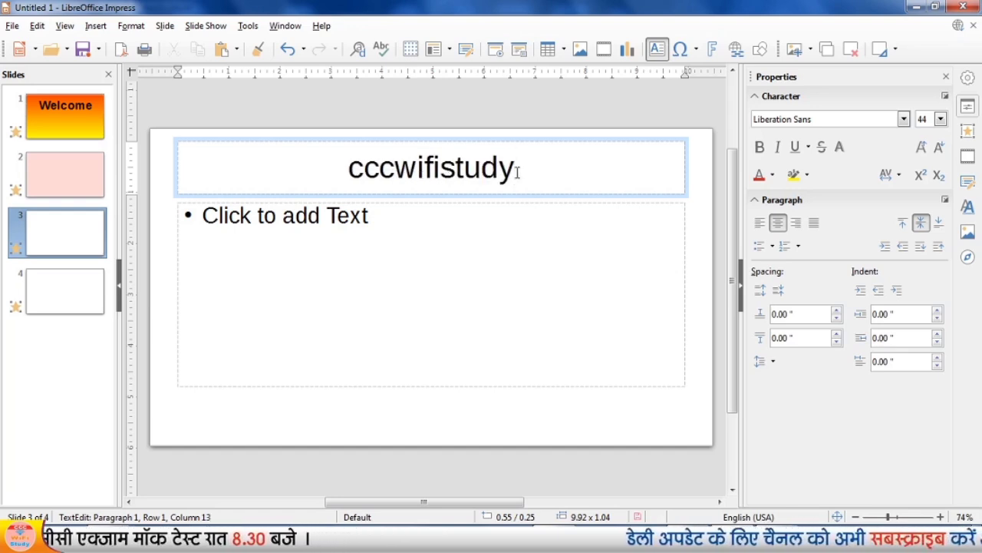
Format the cccwifistudy title in bold Lucida Calligraphy with a red font colour.
{"action": "left_click_drag", "start_coordinate": [518, 169], "coordinate": [307, 171]}
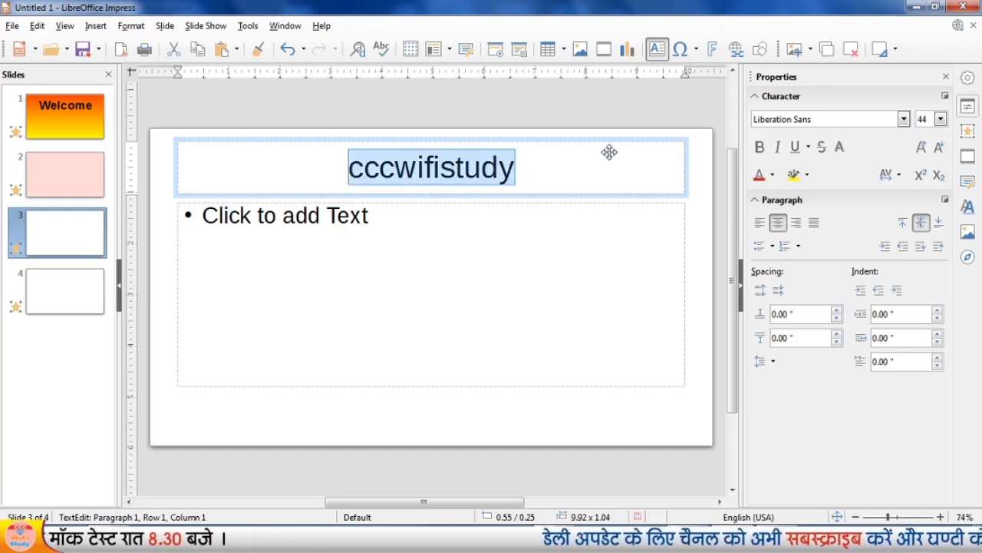
{"action": "left_click", "coordinate": [853, 121]}
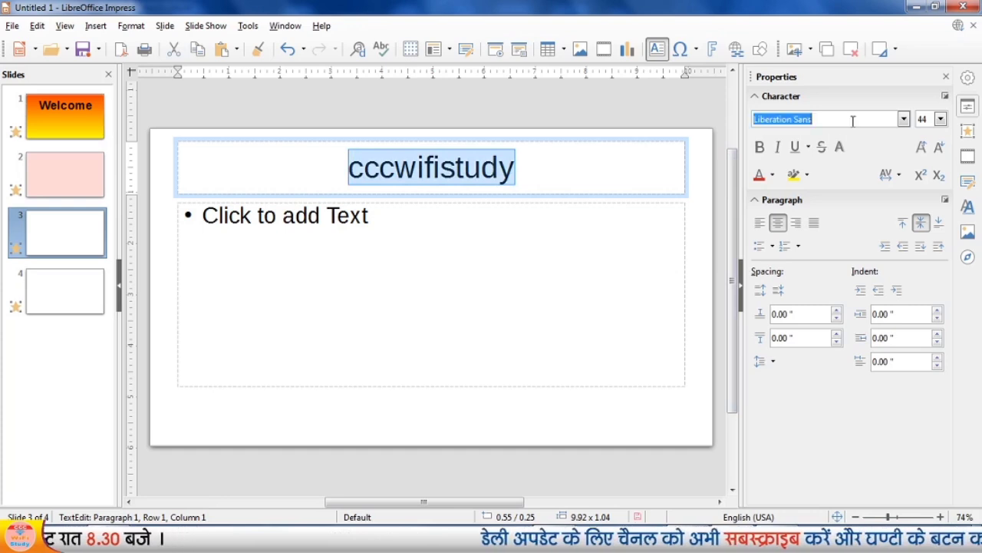
{"action": "left_click", "coordinate": [903, 119]}
{"action": "left_click", "coordinate": [844, 253]}
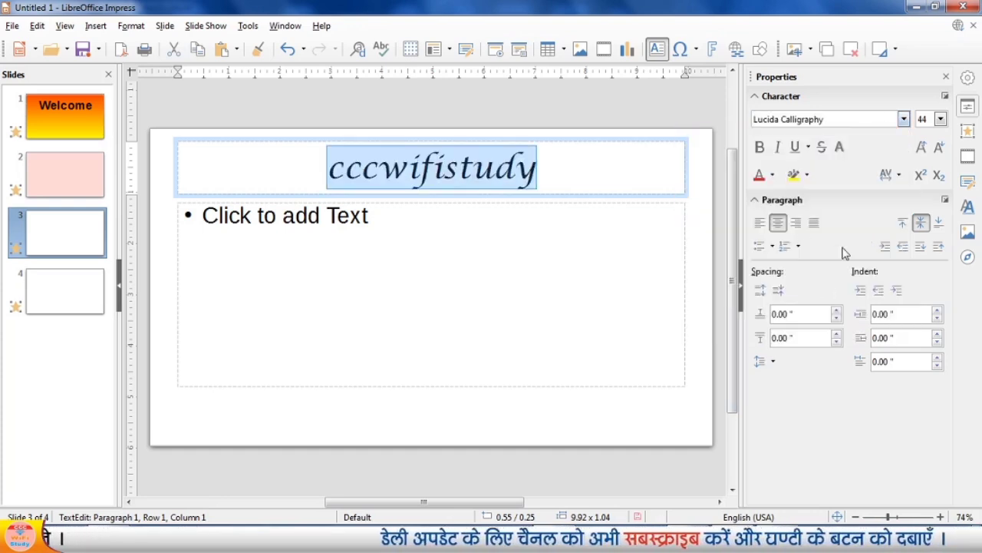
{"action": "left_click", "coordinate": [760, 146]}
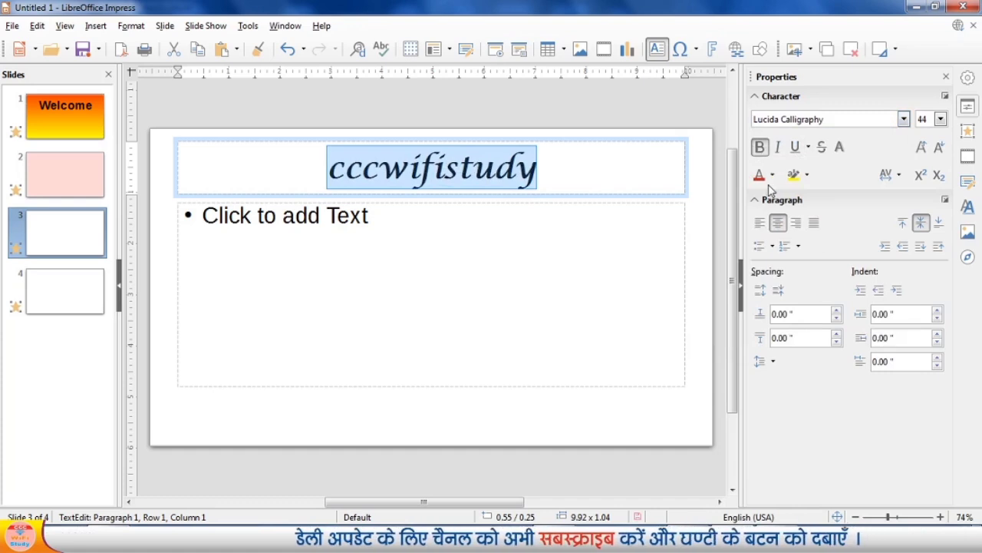
{"action": "left_click", "coordinate": [761, 175]}
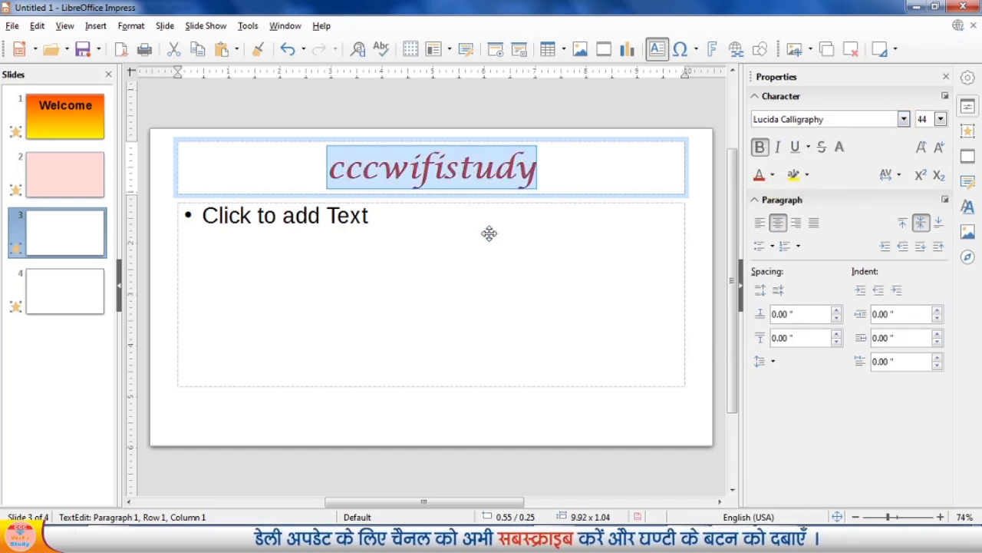
{"action": "left_click", "coordinate": [414, 248]}
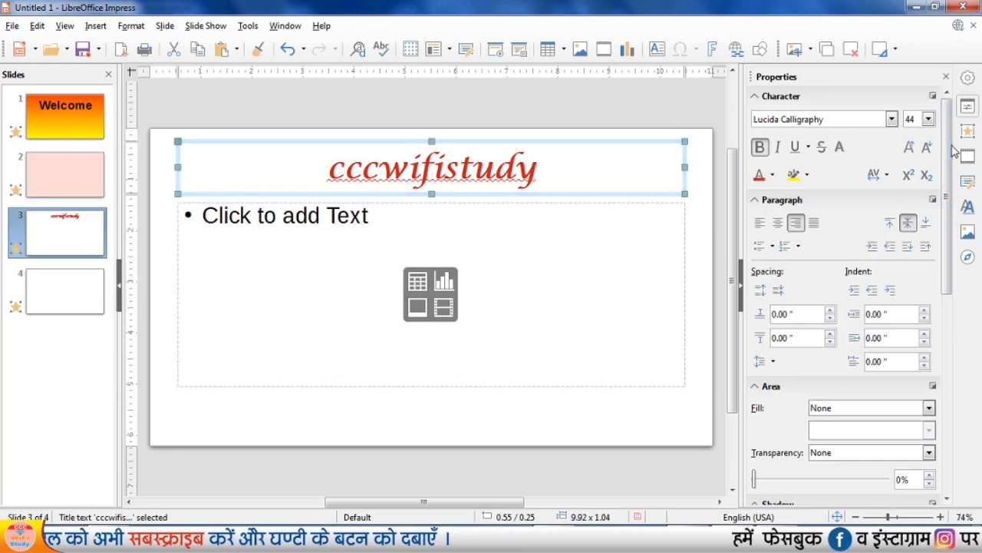
Give slide 3 a gradient background from Dark Red 2 to Light Lime 2.
{"action": "left_click", "coordinate": [969, 126]}
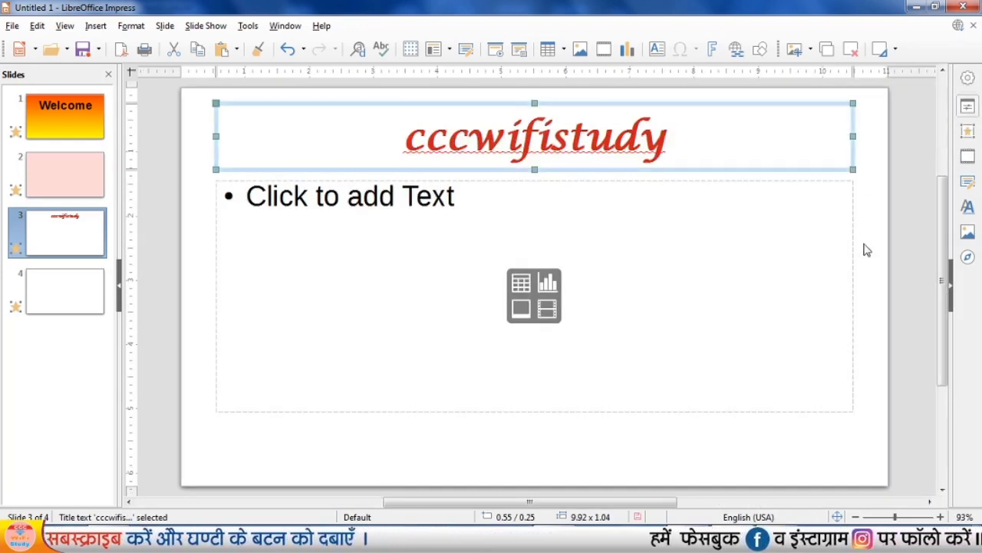
{"action": "left_click", "coordinate": [872, 274]}
{"action": "left_click", "coordinate": [967, 132]}
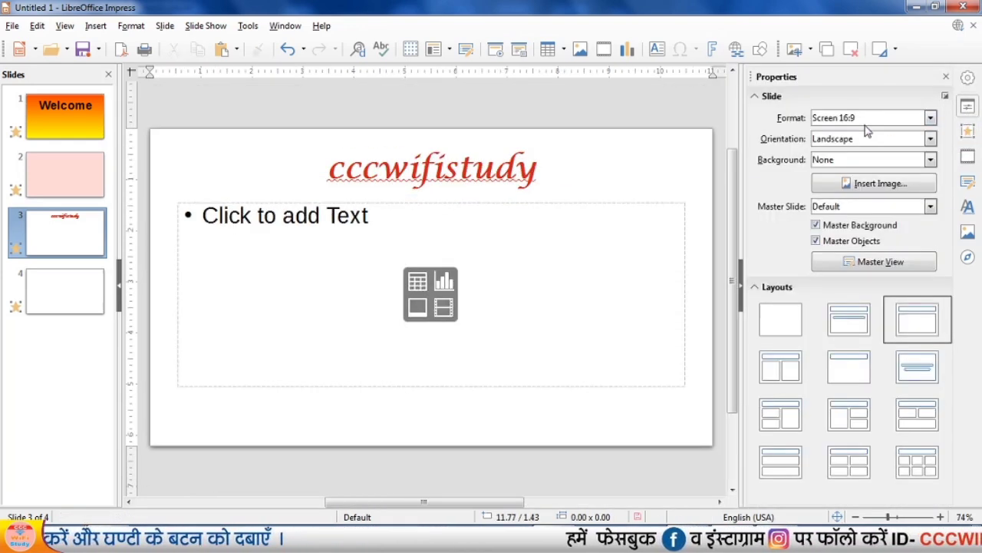
{"action": "left_click", "coordinate": [864, 161]}
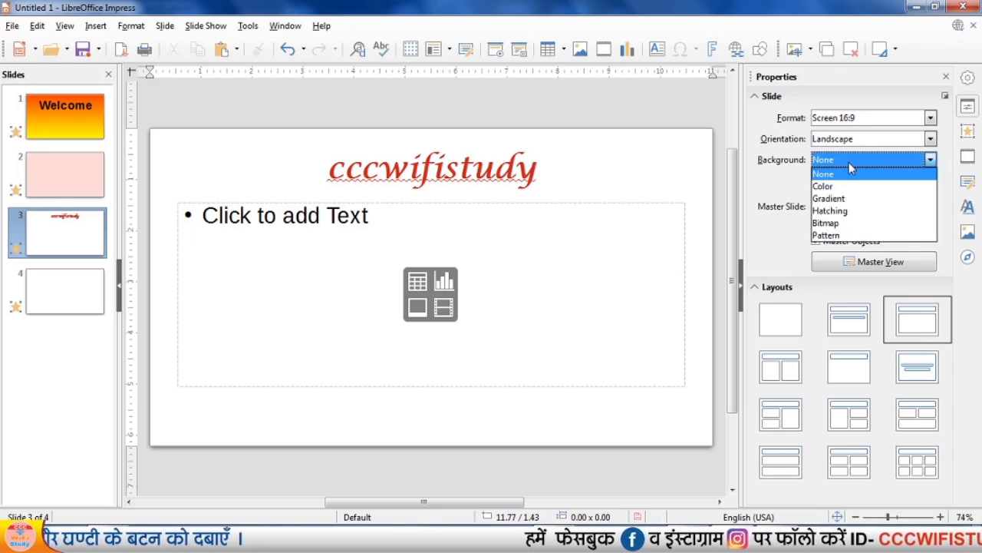
{"action": "left_click", "coordinate": [843, 201]}
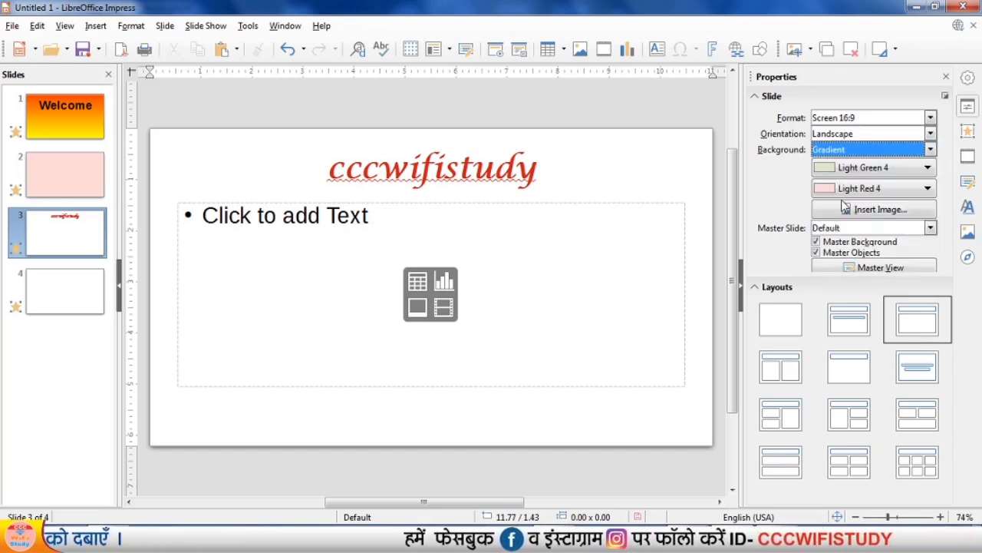
{"action": "left_click", "coordinate": [855, 170]}
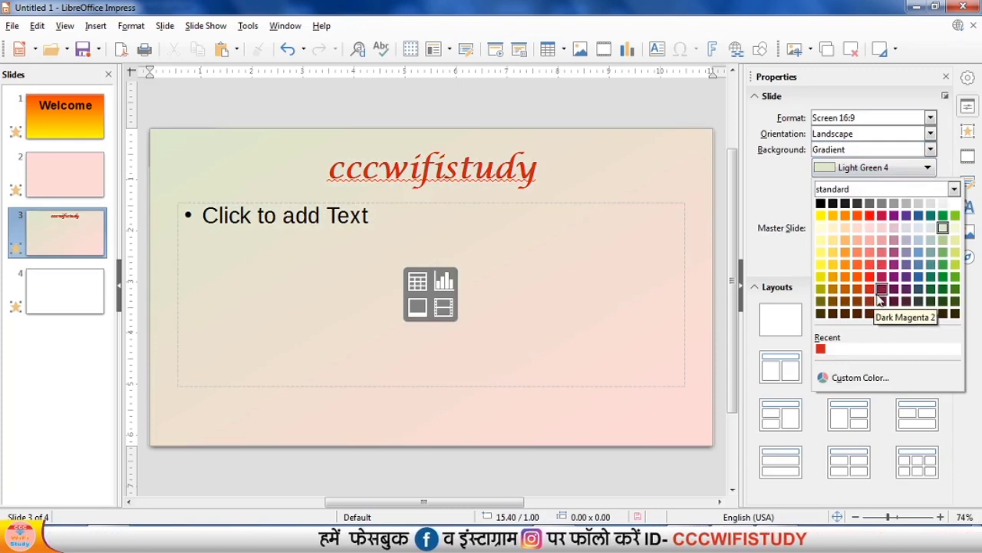
{"action": "left_click", "coordinate": [870, 289]}
{"action": "left_click", "coordinate": [867, 188]}
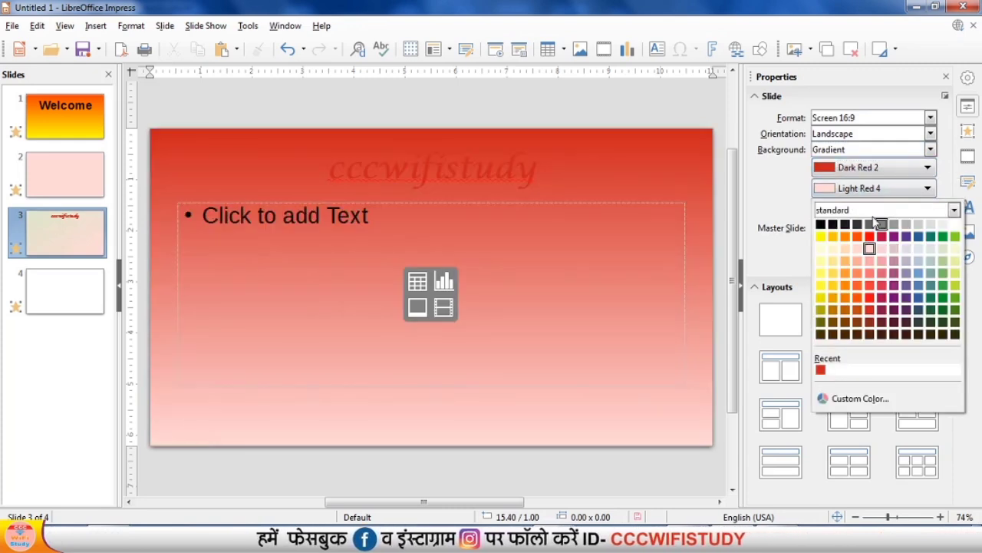
{"action": "left_click", "coordinate": [956, 273]}
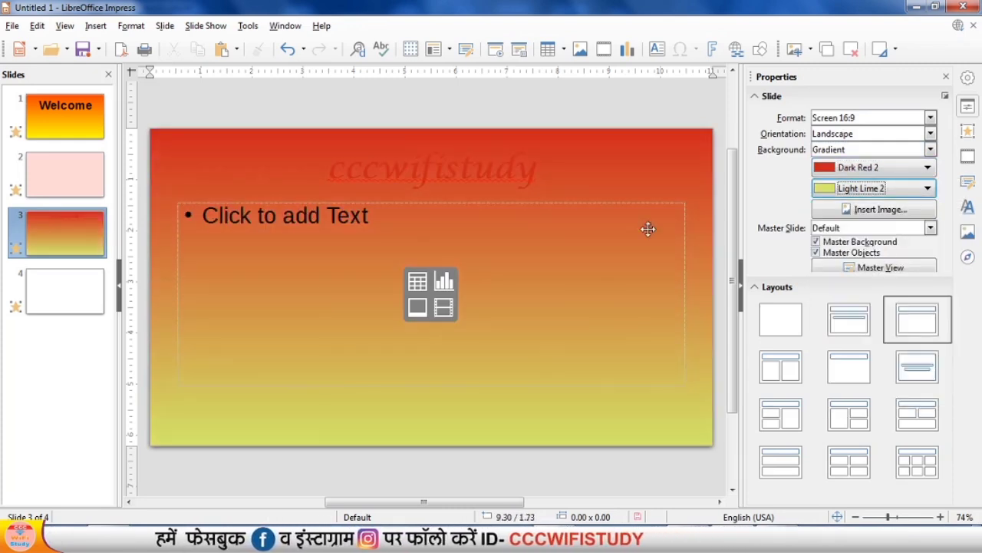
Change the font colour of slide 3's title to White and leave the title's text editing.
{"action": "left_click", "coordinate": [475, 181]}
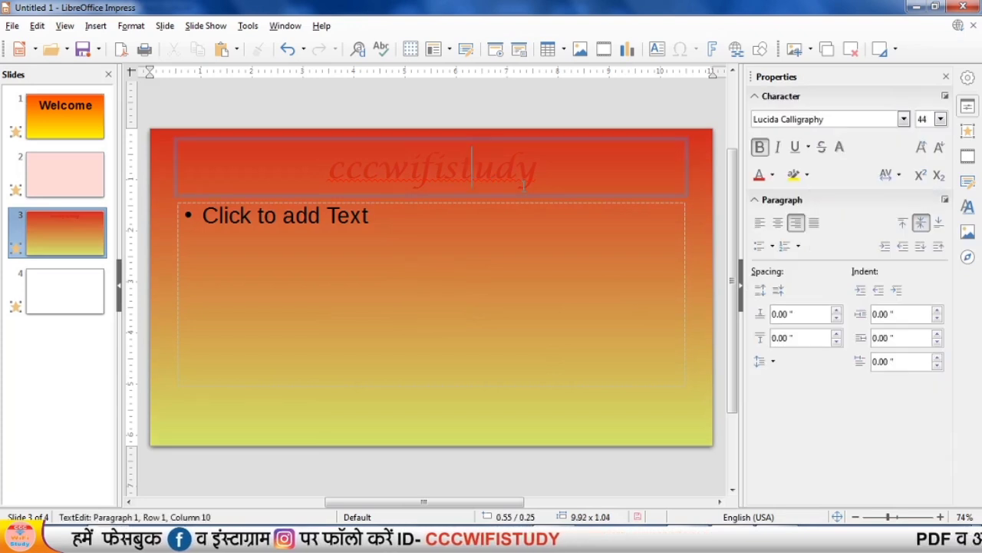
{"action": "double_click", "coordinate": [475, 182]}
{"action": "left_click", "coordinate": [773, 175]}
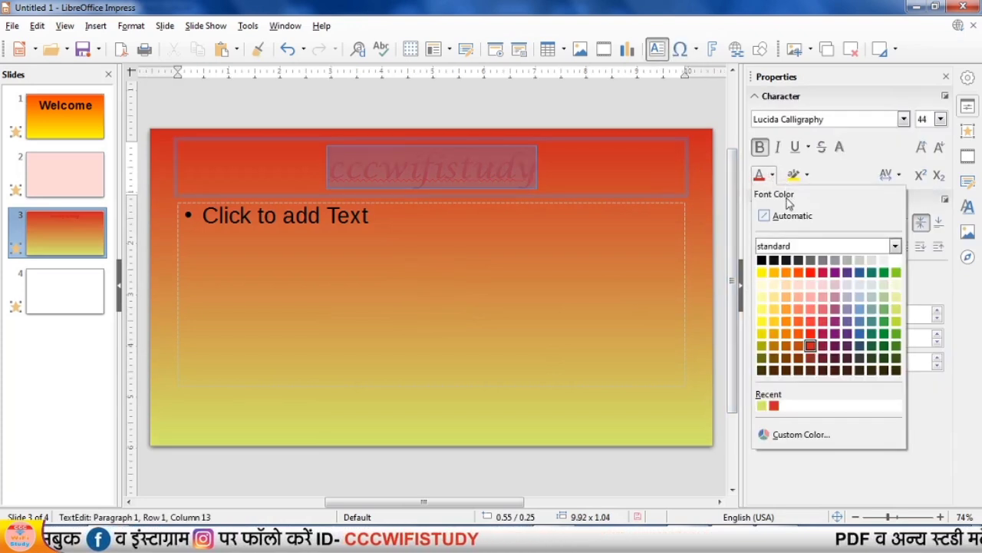
{"action": "left_click", "coordinate": [895, 260]}
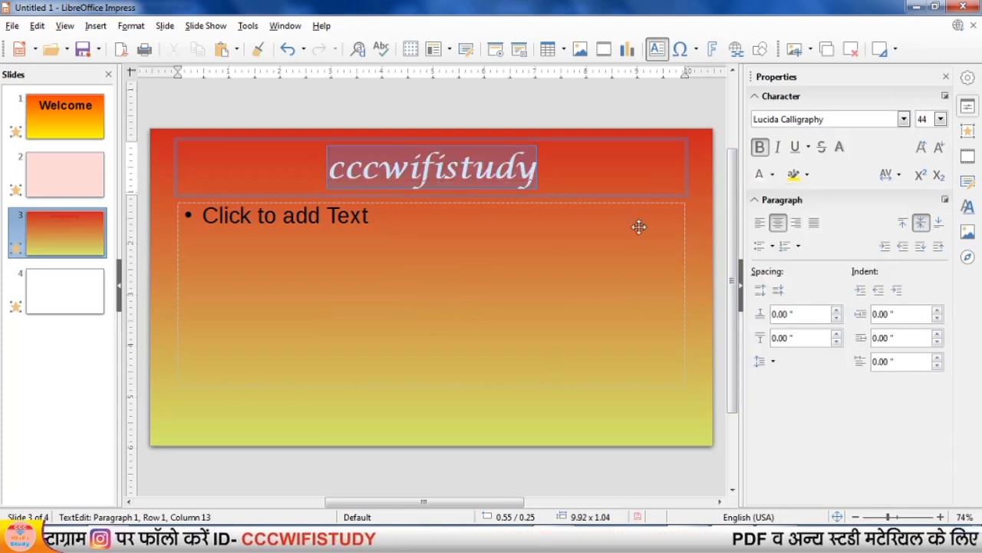
{"action": "left_click", "coordinate": [345, 276]}
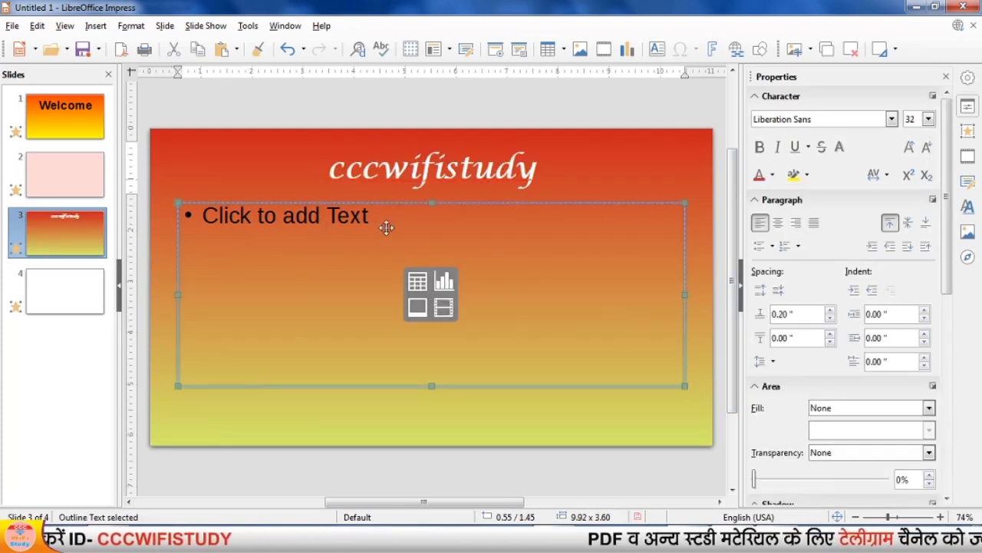
Change the Welcome slide's transition to Vortex.
{"action": "left_click", "coordinate": [89, 117]}
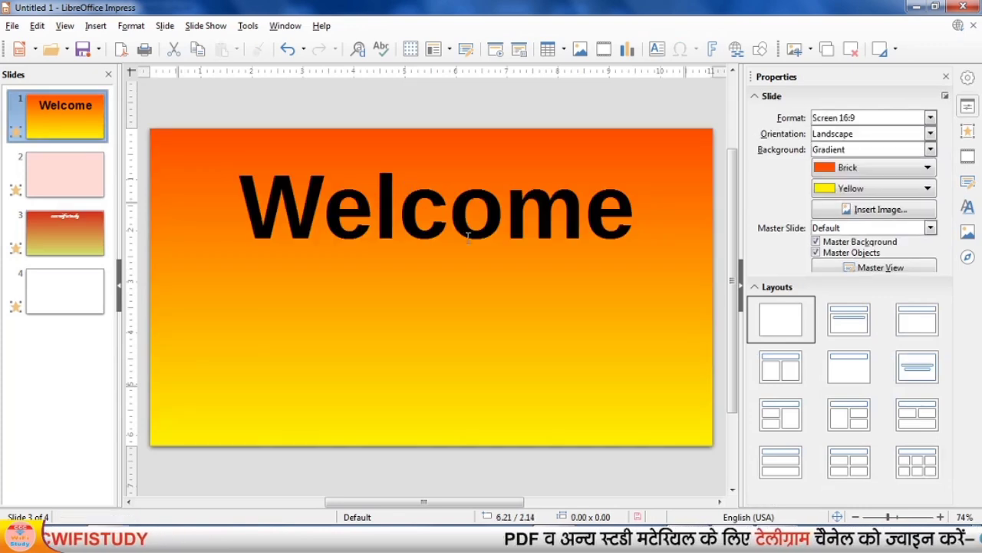
{"action": "left_click", "coordinate": [452, 234]}
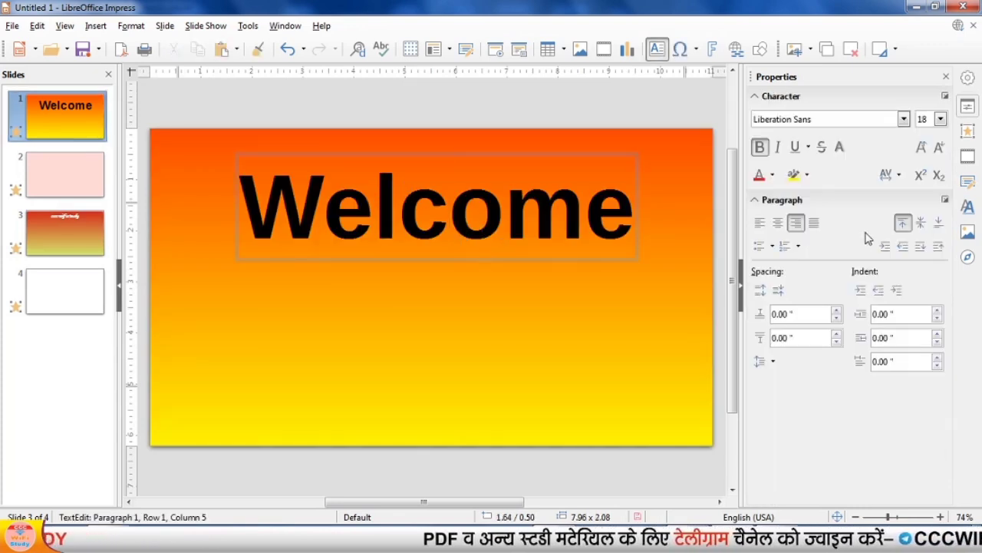
{"action": "left_click", "coordinate": [970, 131]}
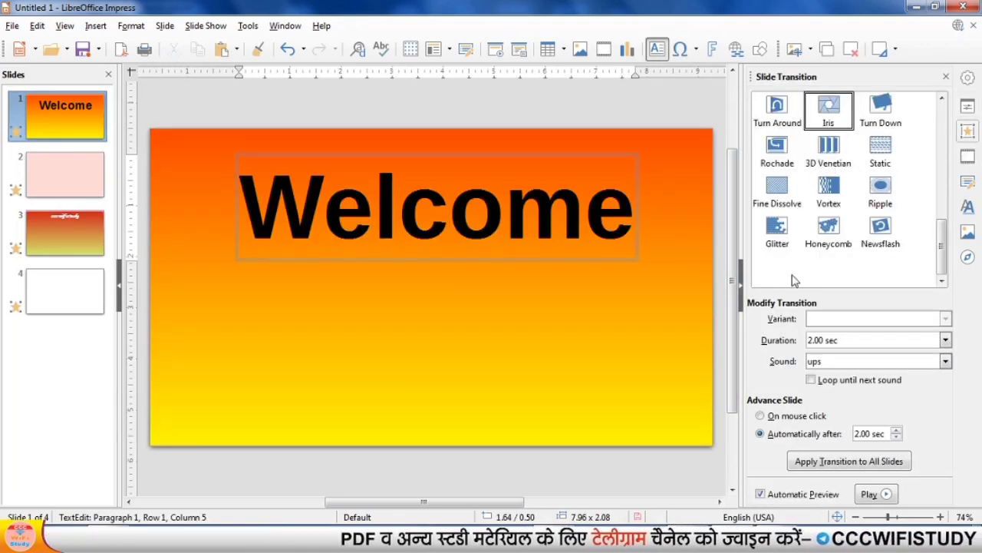
{"action": "left_click", "coordinate": [837, 198]}
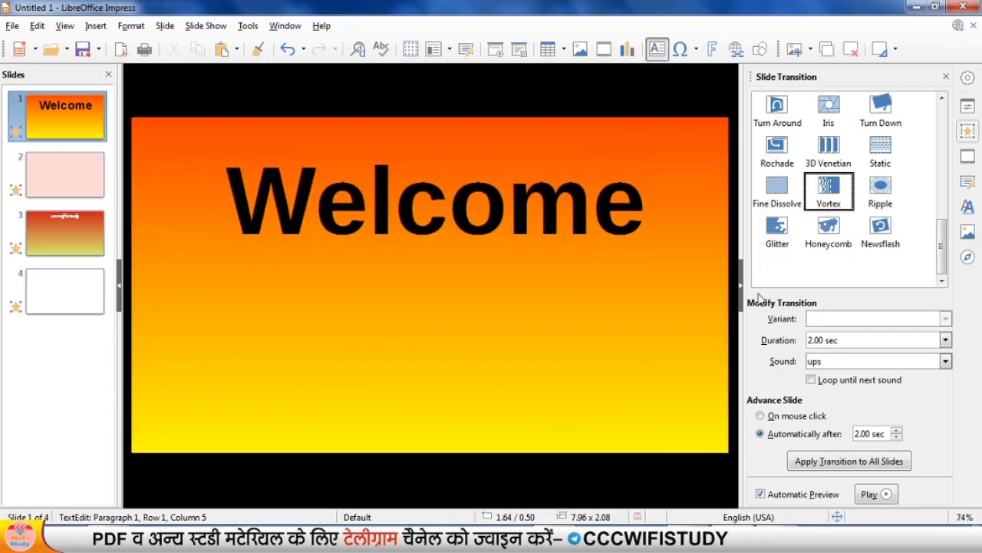
Review the transition settings of slides 2 and 3, and return to slide 2.
{"action": "left_click", "coordinate": [77, 175]}
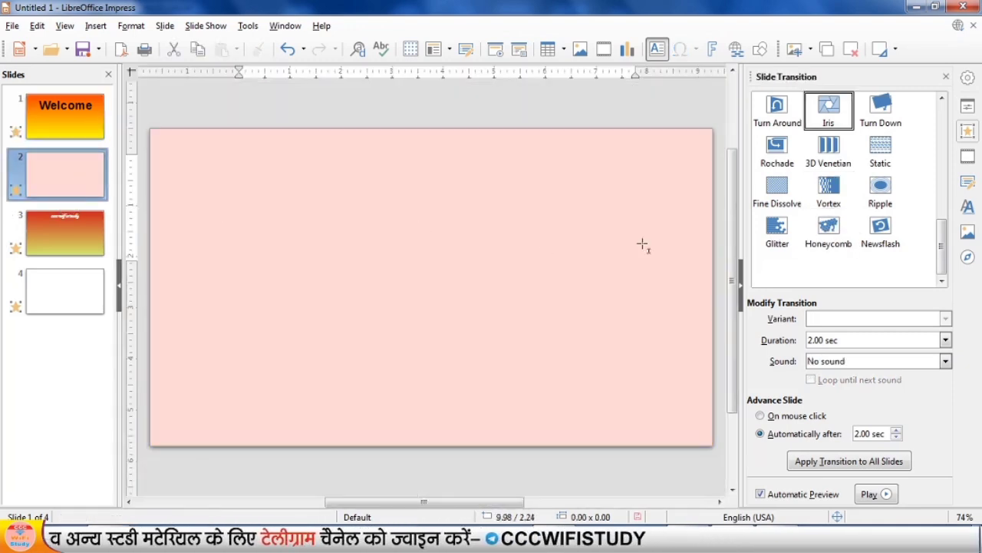
{"action": "left_click", "coordinate": [93, 243]}
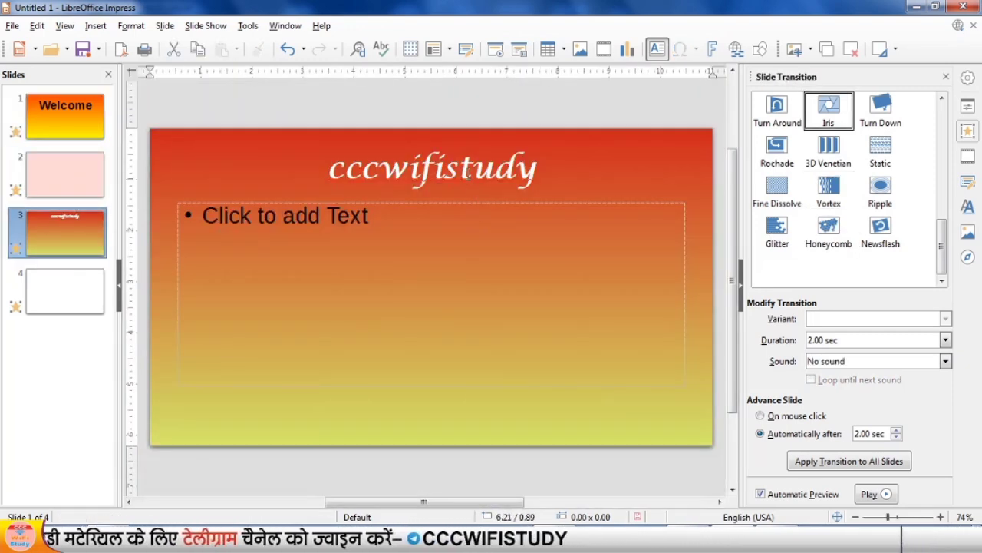
{"action": "left_click", "coordinate": [466, 163]}
{"action": "key", "text": "Escape"}
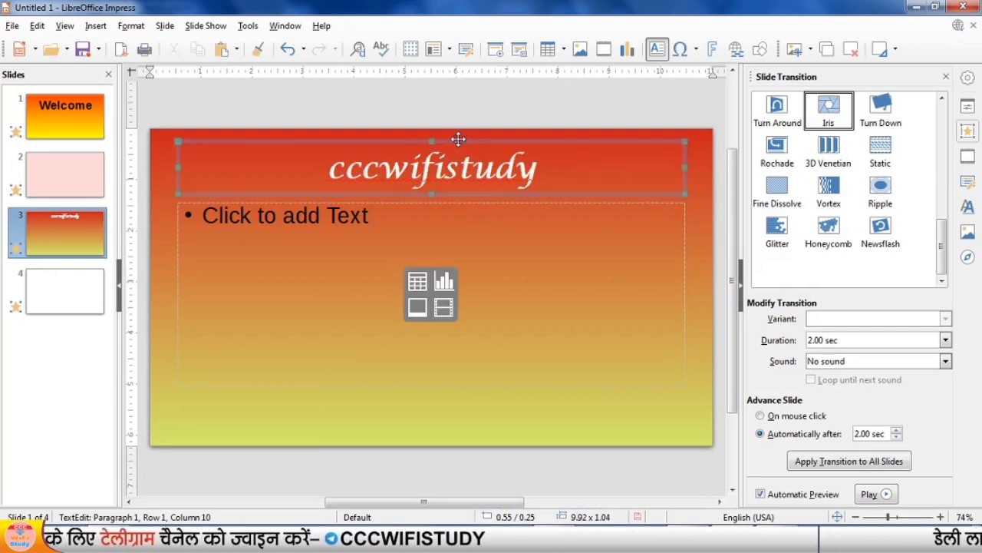
{"action": "left_click", "coordinate": [74, 184]}
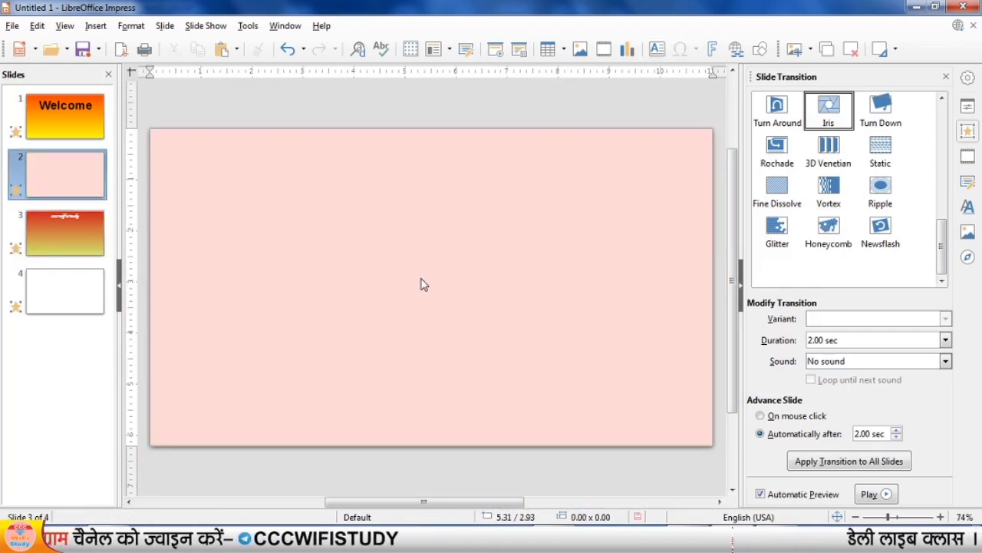
Paste the "cccwifistudy" title onto slide 2, change its font colour to red and leave the text editing.
{"action": "key", "text": "ctrl+v"}
{"action": "double_click", "coordinate": [460, 177]}
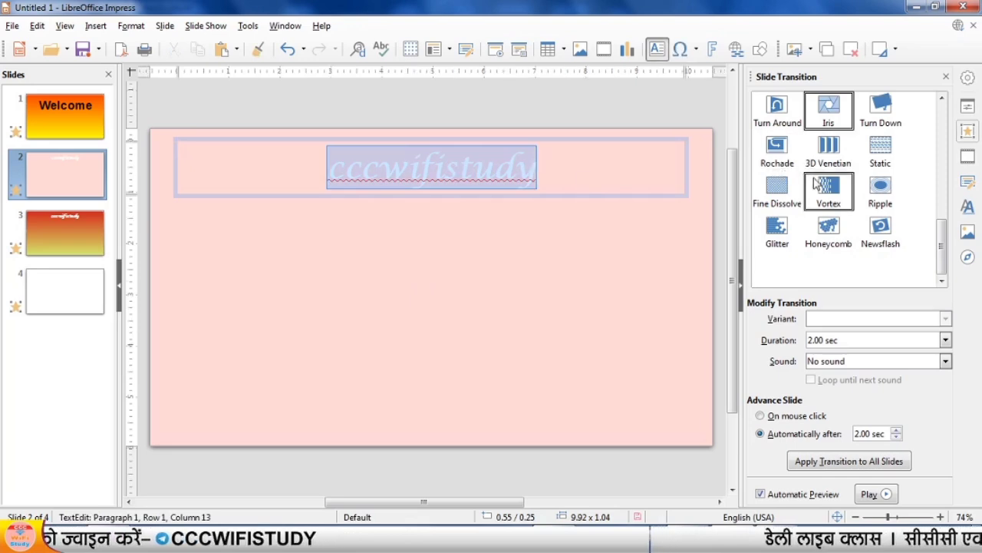
{"action": "left_click", "coordinate": [677, 278]}
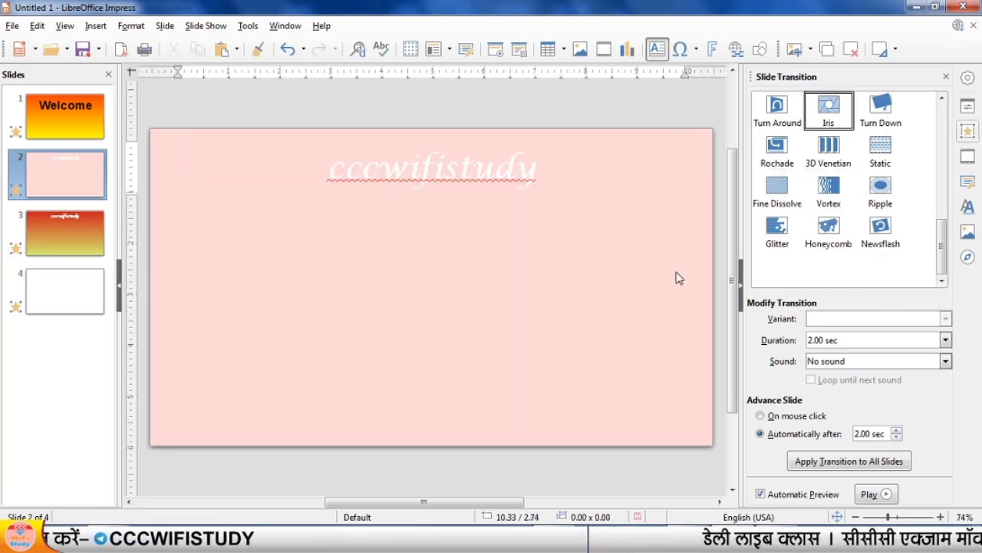
{"action": "double_click", "coordinate": [497, 169]}
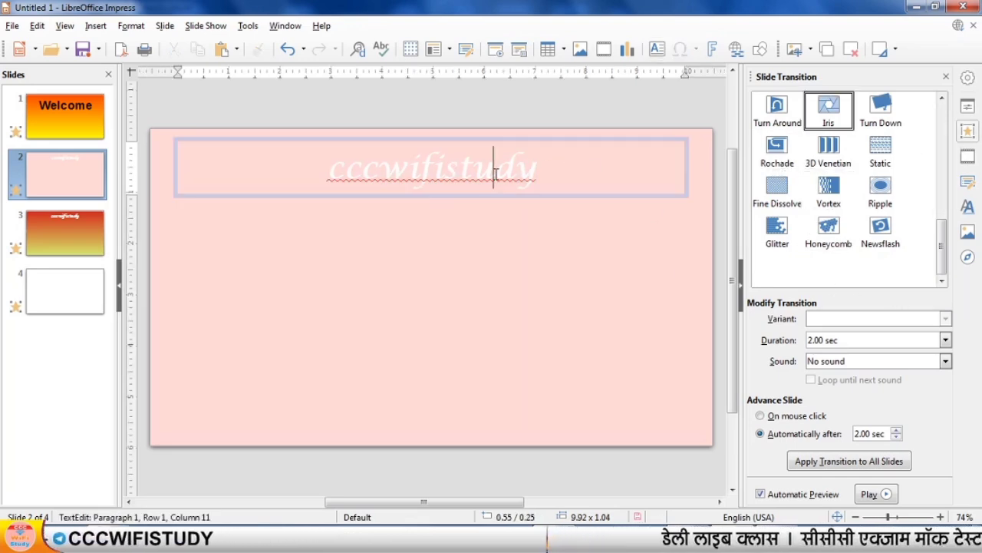
{"action": "left_click", "coordinate": [967, 106]}
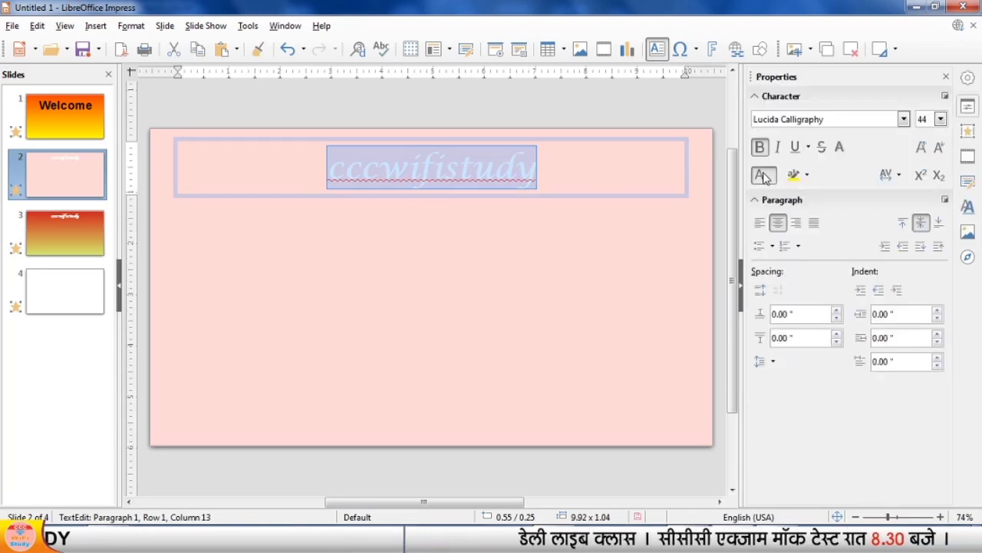
{"action": "left_click", "coordinate": [520, 261]}
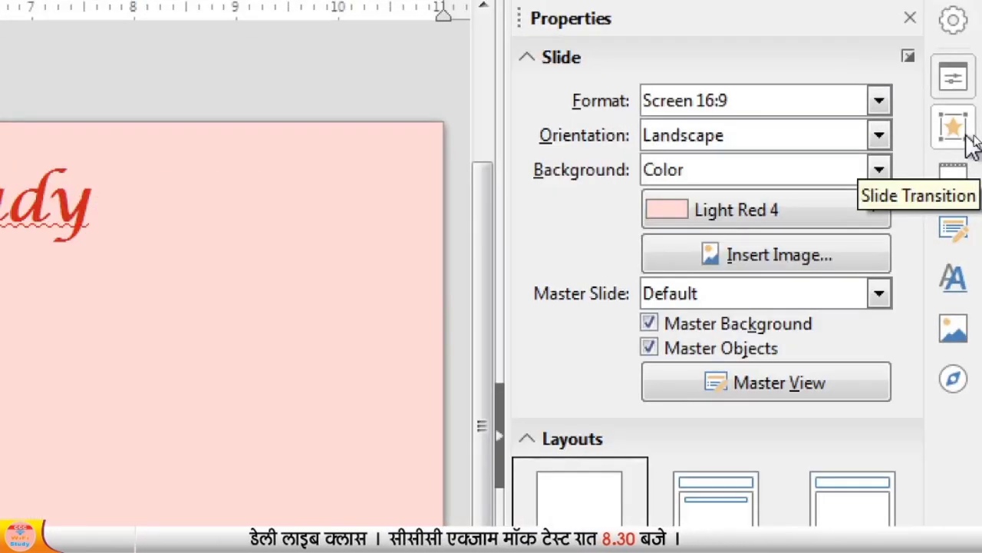
Set slide 2's transition to 3D Venetian and slide 3's transition to Newsflash.
{"action": "left_click", "coordinate": [971, 134]}
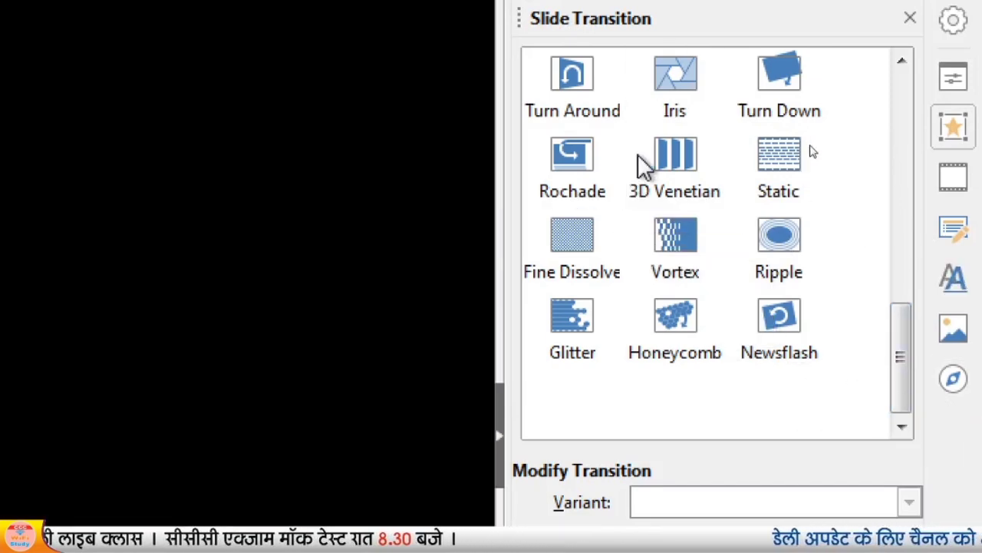
{"action": "left_click", "coordinate": [673, 172]}
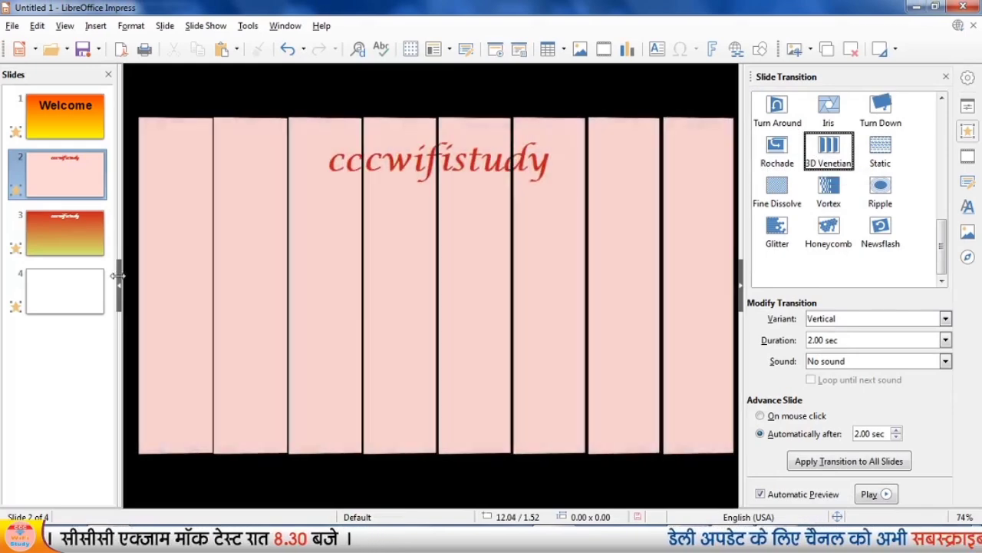
{"action": "left_click", "coordinate": [66, 240]}
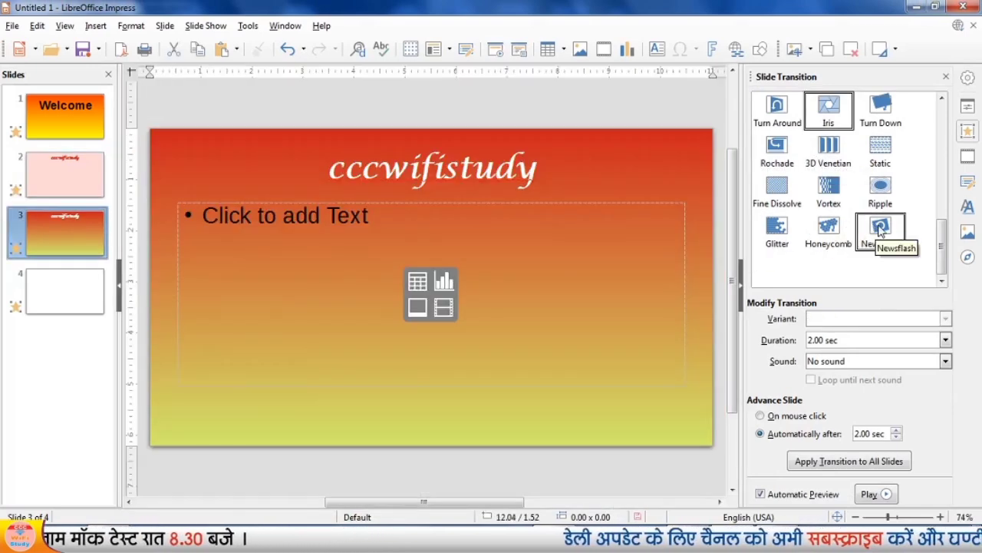
{"action": "left_click", "coordinate": [880, 230]}
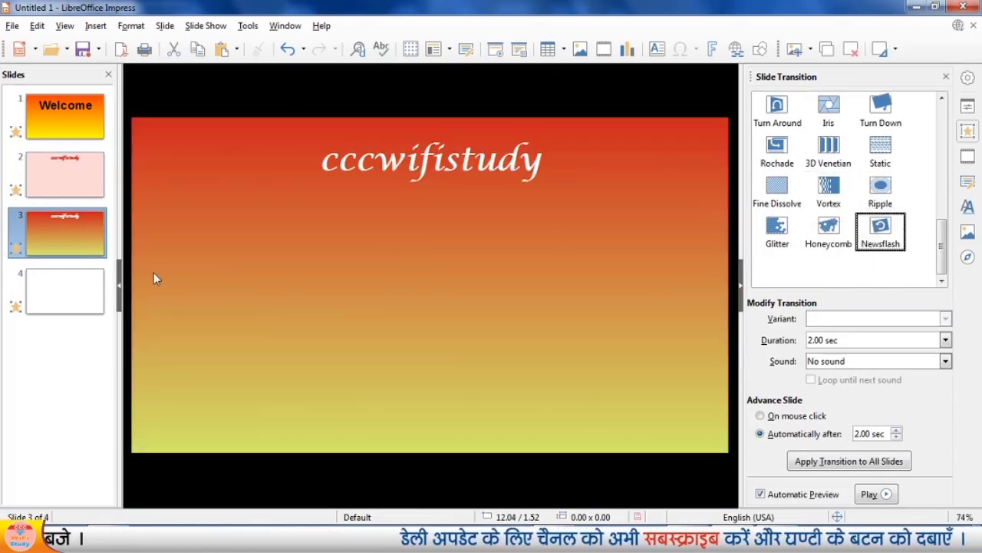
Delete the blank slide 4 from the presentation.
{"action": "left_click", "coordinate": [59, 292]}
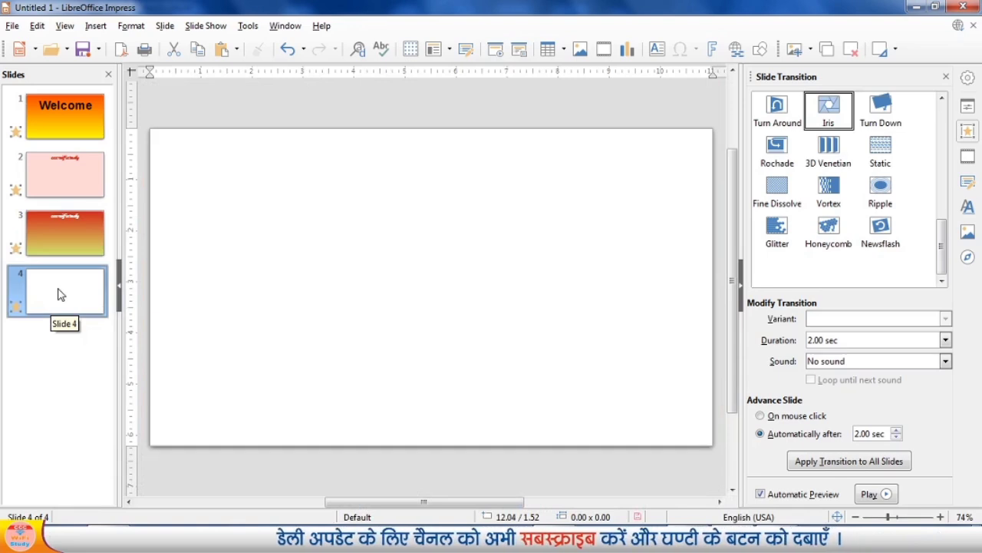
{"action": "key", "text": "Delete"}
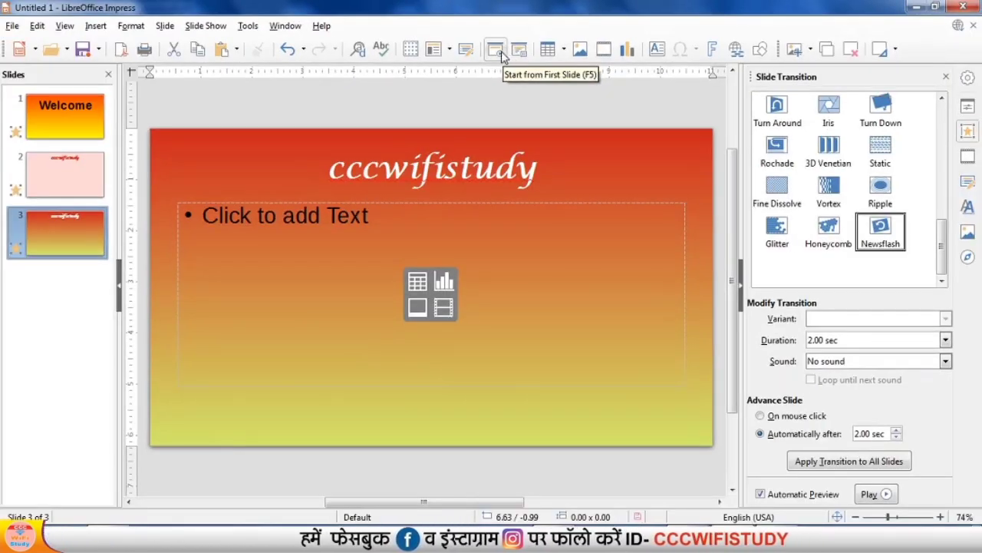
Play the slide show from the first slide through all slides and exit at the end.
{"action": "left_click", "coordinate": [500, 54]}
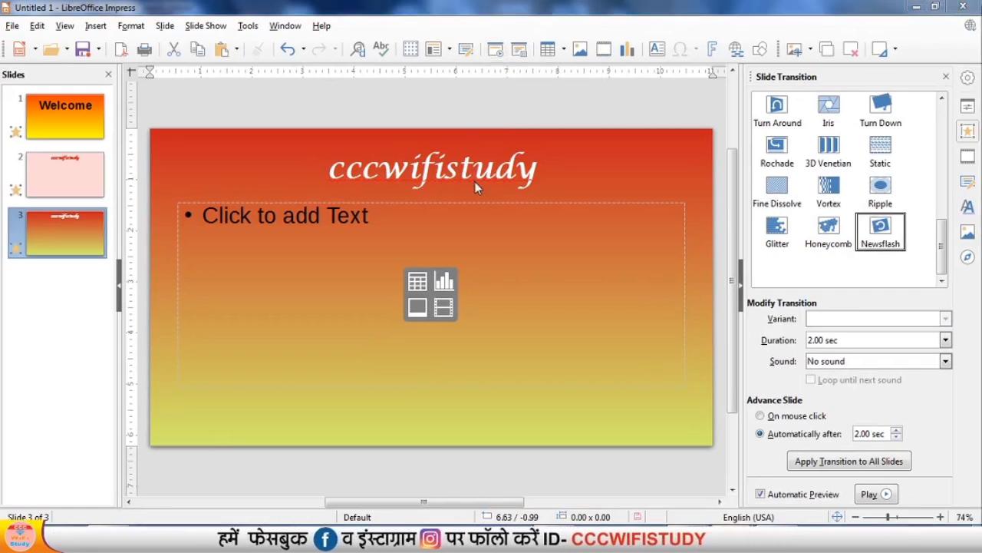
{"action": "key", "text": "F5"}
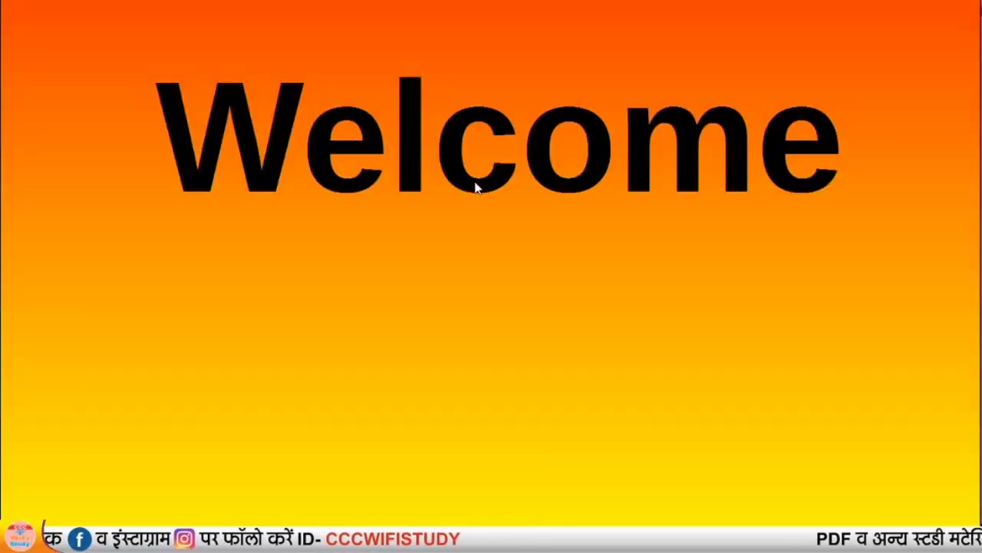
{"action": "left_click", "coordinate": [474, 187]}
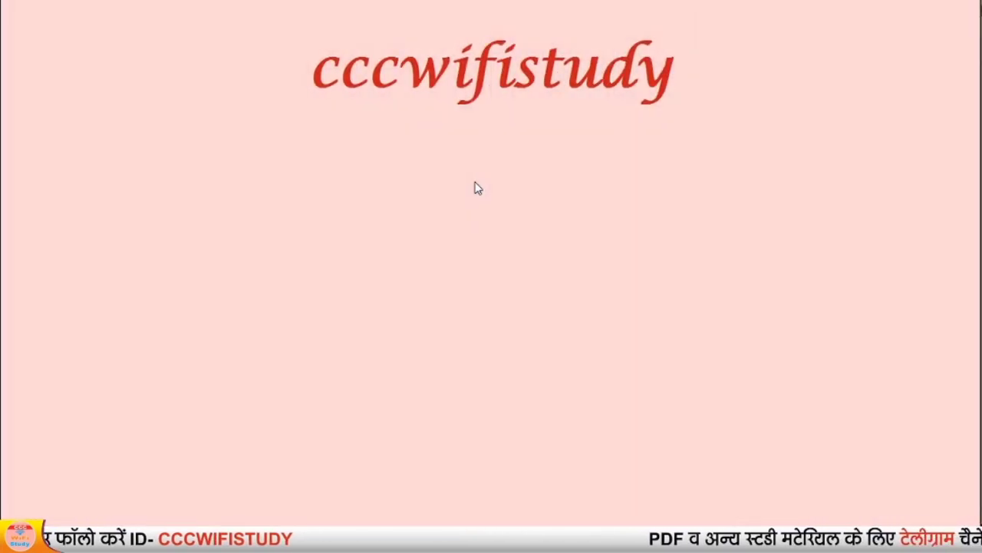
{"action": "left_click", "coordinate": [474, 183]}
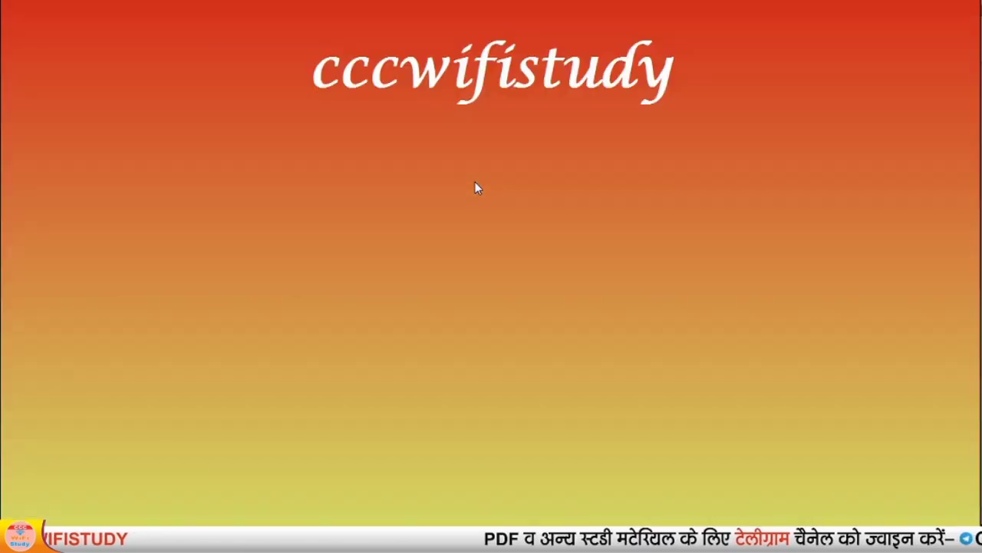
{"action": "left_click", "coordinate": [474, 183]}
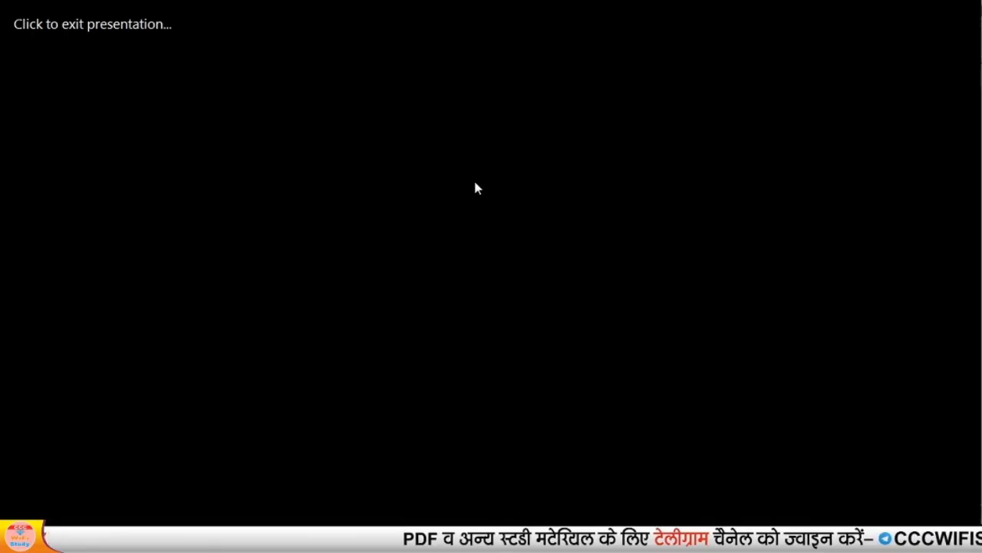
{"action": "left_click", "coordinate": [474, 183]}
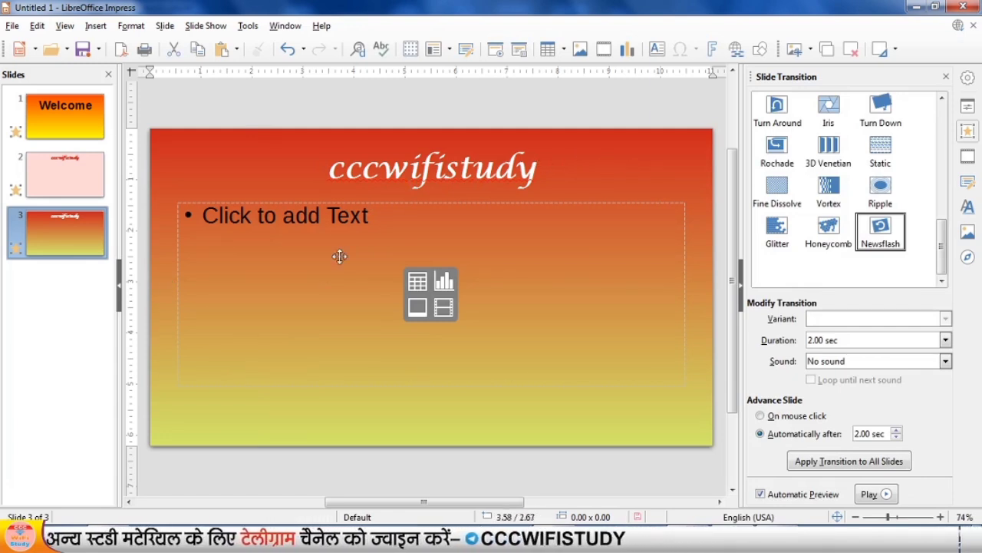
Return to the Welcome slide and open its title text for editing.
{"action": "left_click", "coordinate": [78, 120]}
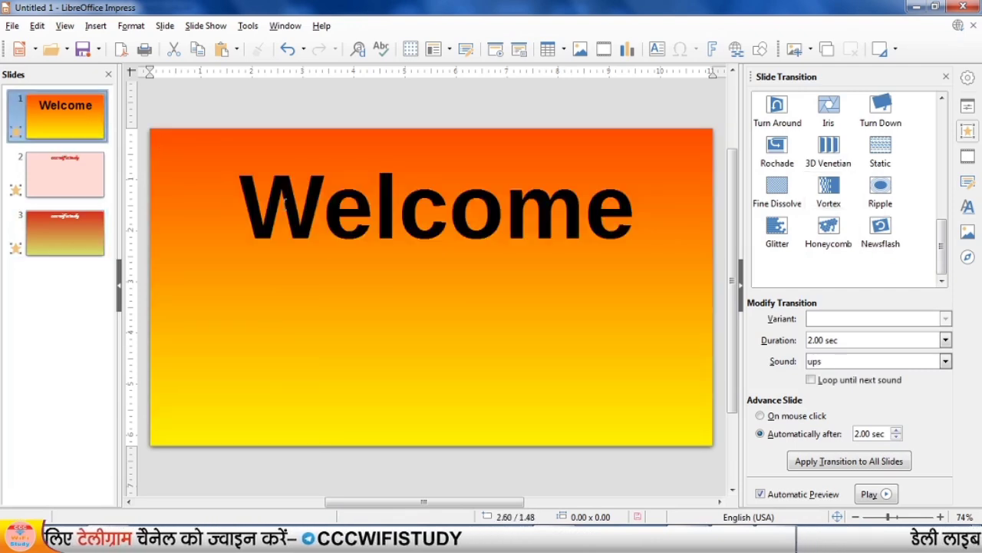
{"action": "left_click", "coordinate": [311, 204]}
{"action": "left_click_drag", "start_coordinate": [258, 204], "coordinate": [608, 221]}
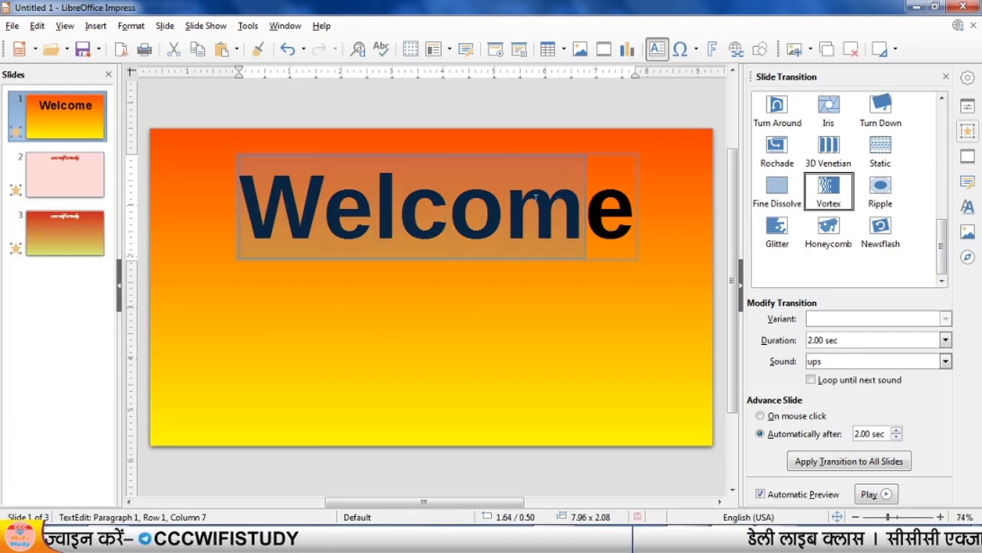
{"action": "left_click", "coordinate": [492, 215]}
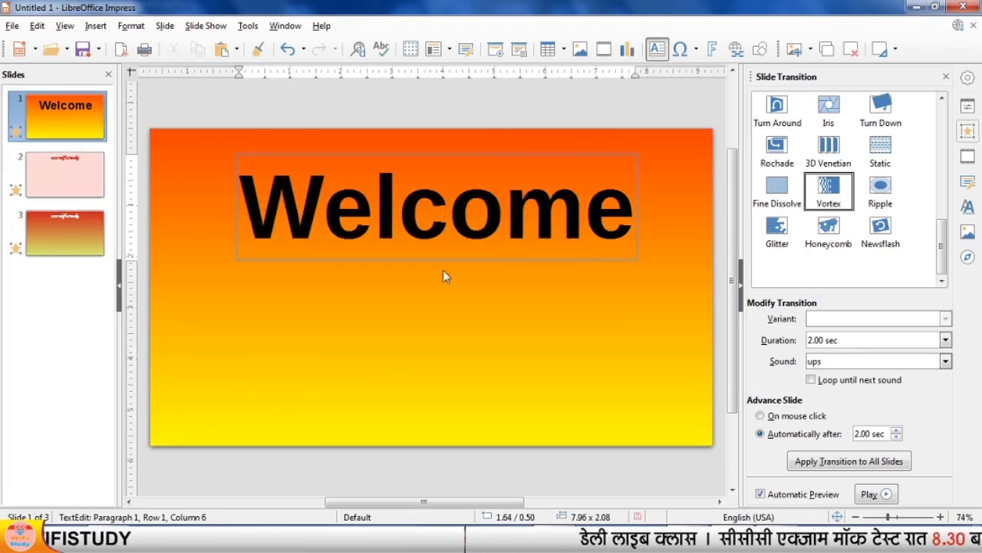